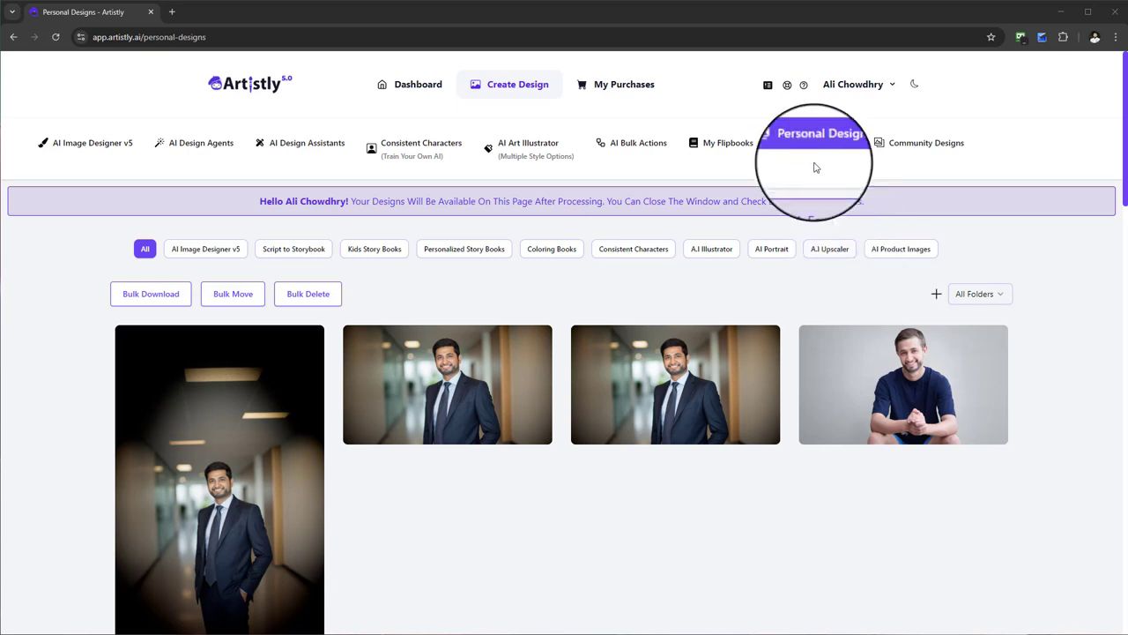
# - Open the Fast AI Image Designer from the design creation page, then go to the Personal Designs gallery
pyautogui.click(539, 86)
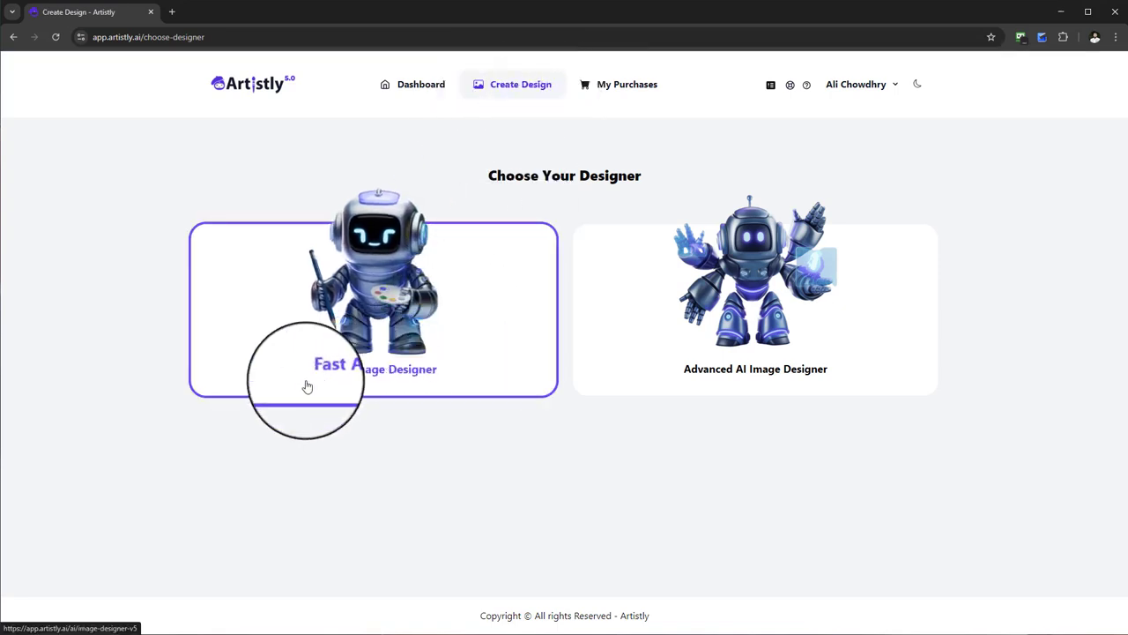
pyautogui.click(366, 365)
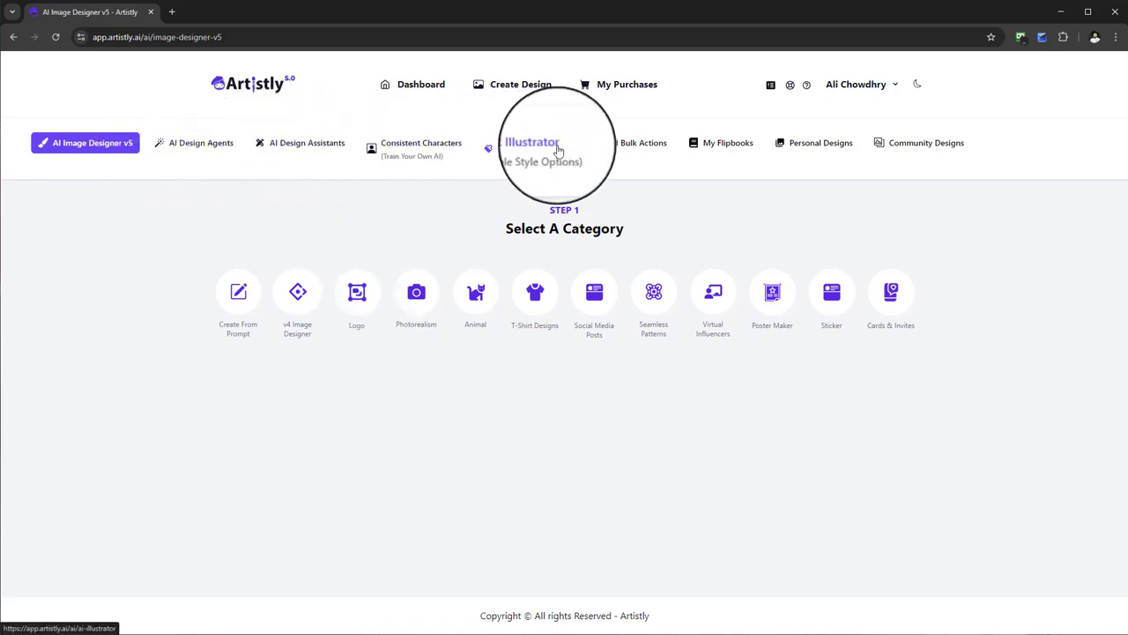
pyautogui.click(817, 148)
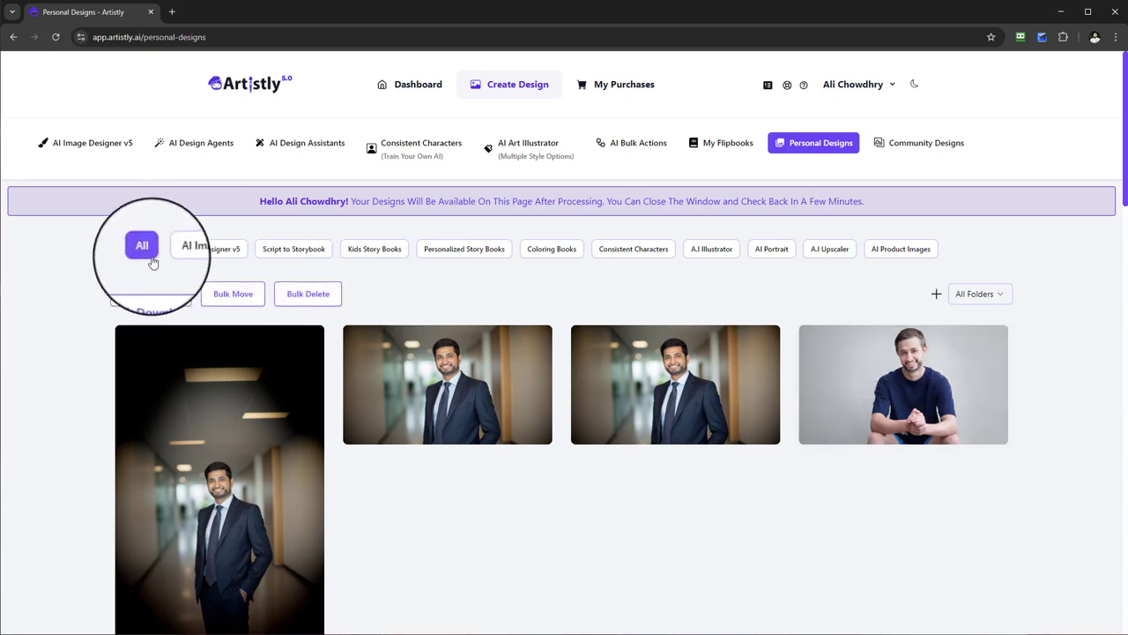
# - Filter the personal designs by AI Image Designer v5, storybook, coloring book and Consistent Characters categories, then return to all designs
pyautogui.click(202, 253)
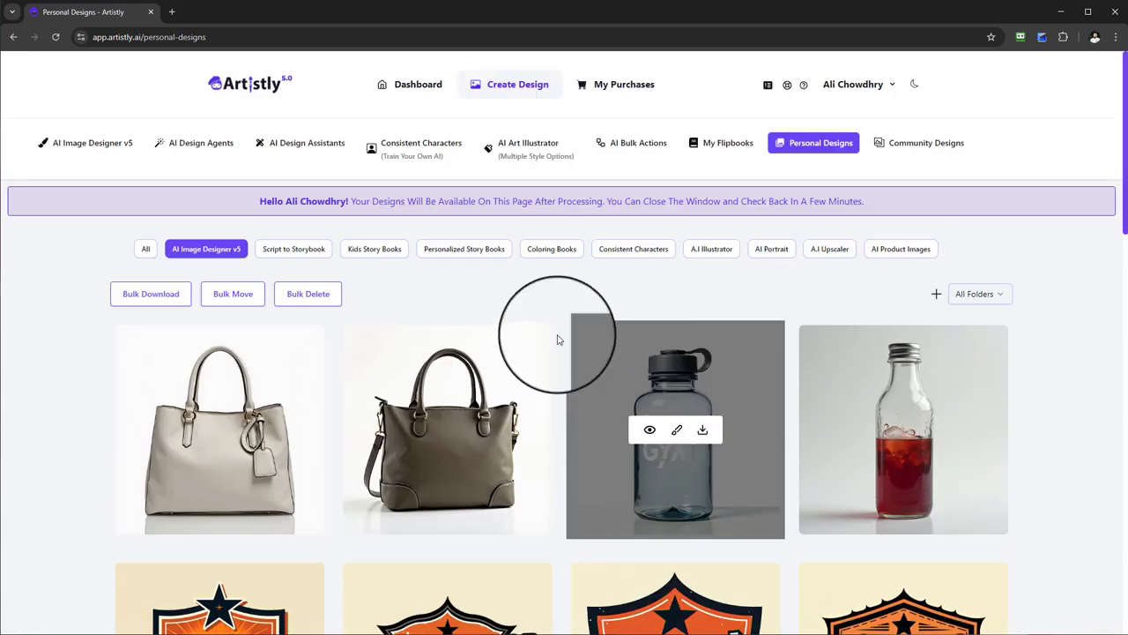
pyautogui.click(295, 259)
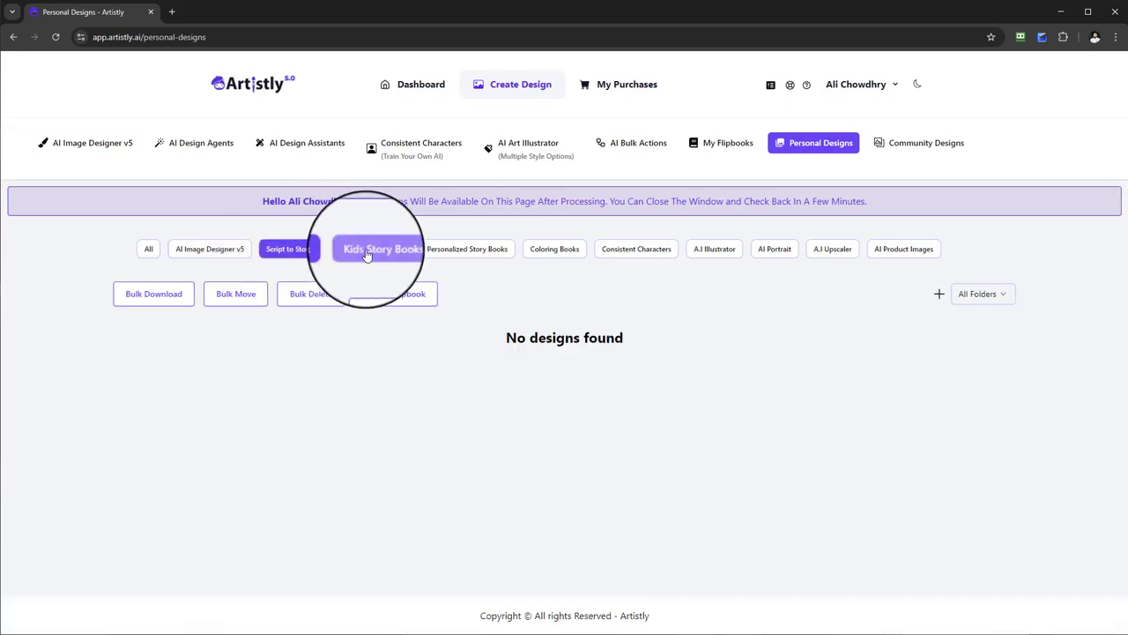
pyautogui.click(376, 255)
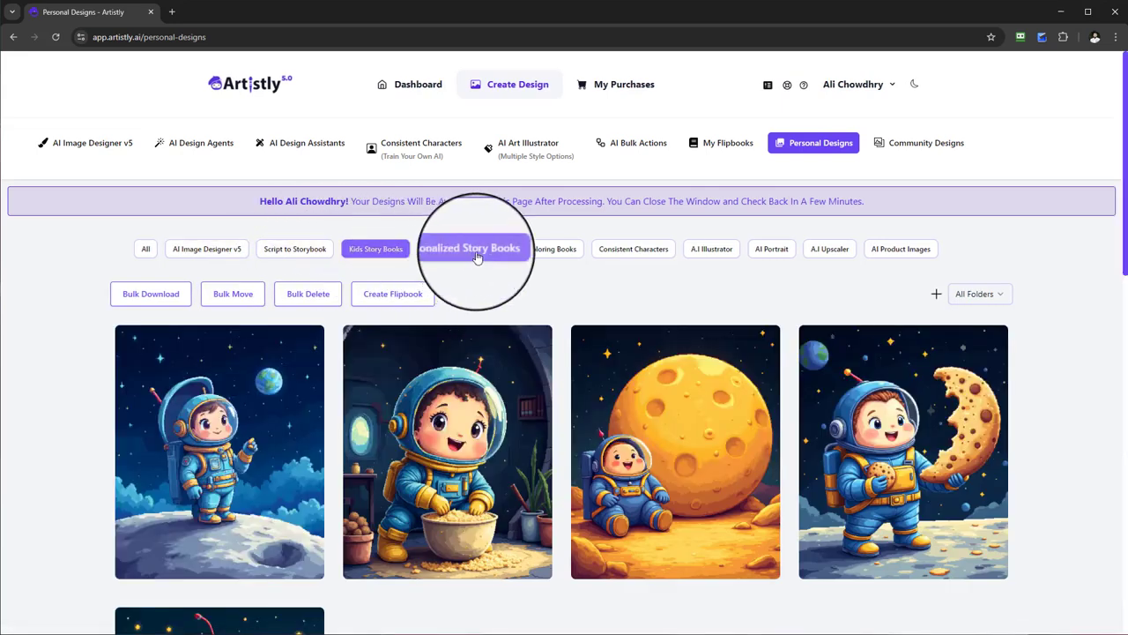
pyautogui.click(467, 253)
pyautogui.click(554, 254)
pyautogui.click(622, 250)
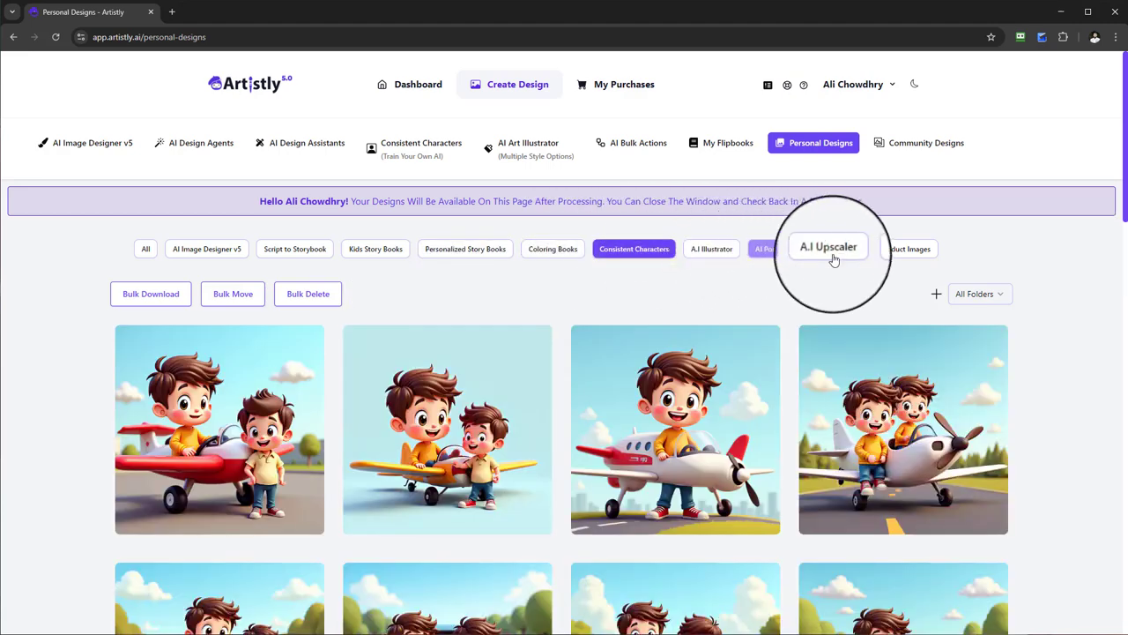
pyautogui.click(231, 255)
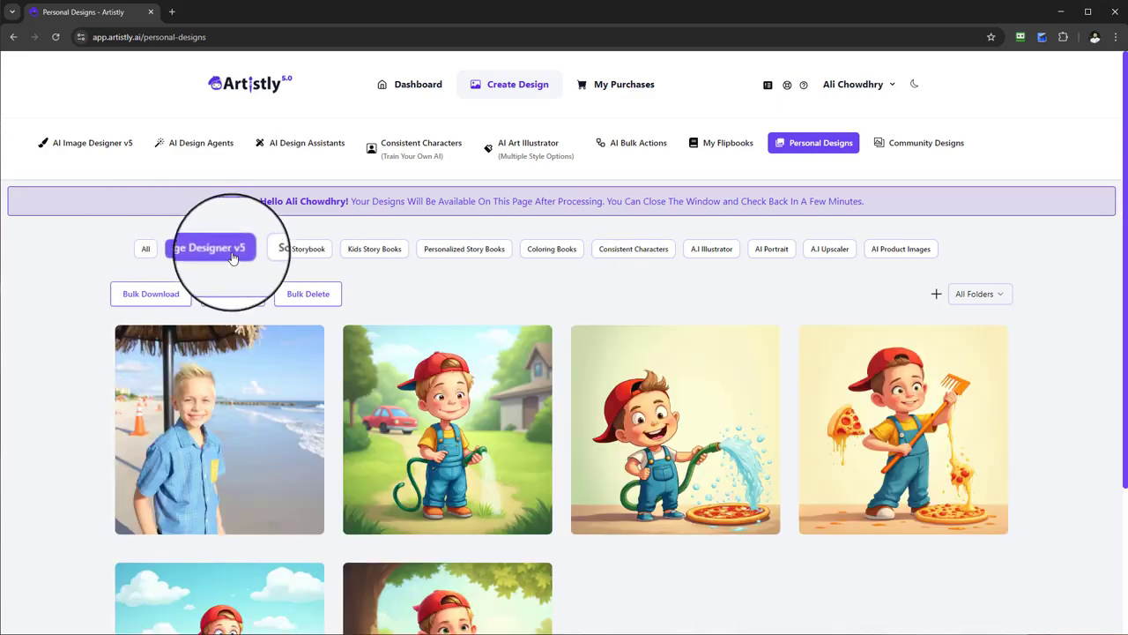
pyautogui.click(148, 253)
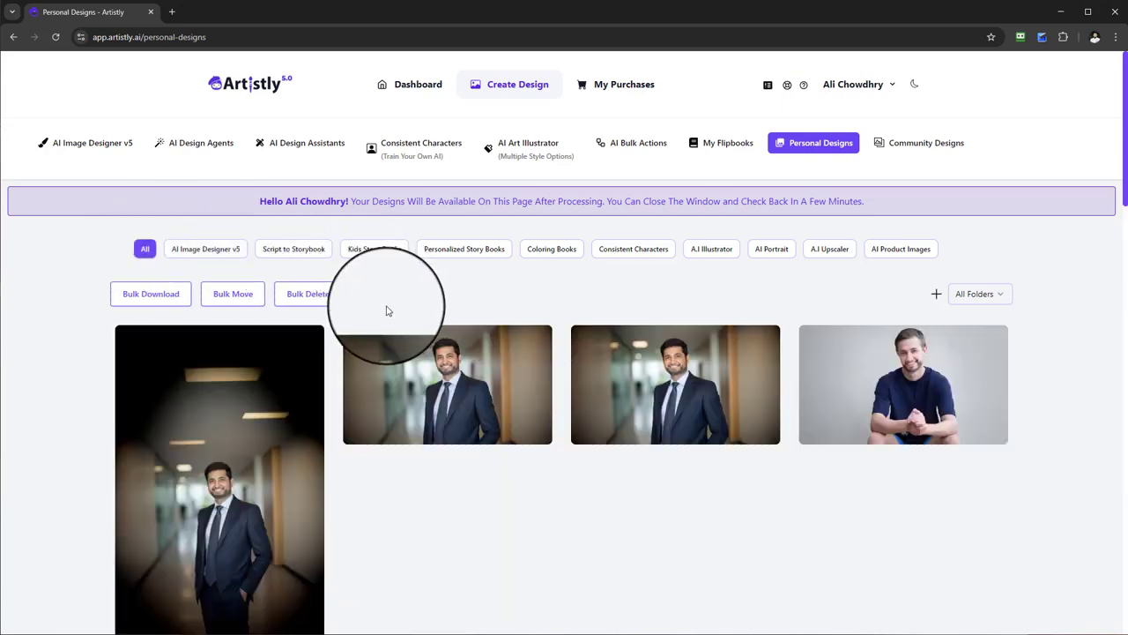
pyautogui.scroll(-3, 391, 340)
pyautogui.scroll(3, 390, 332)
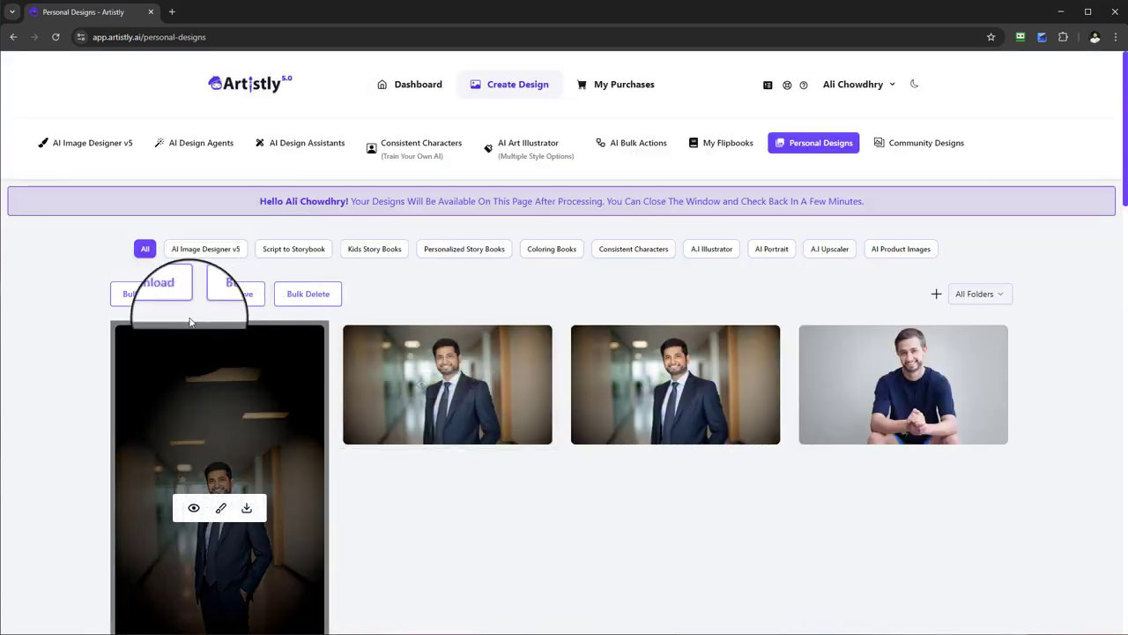
# - Turn on bulk download for the personal designs and select the entire first row
pyautogui.click(150, 293)
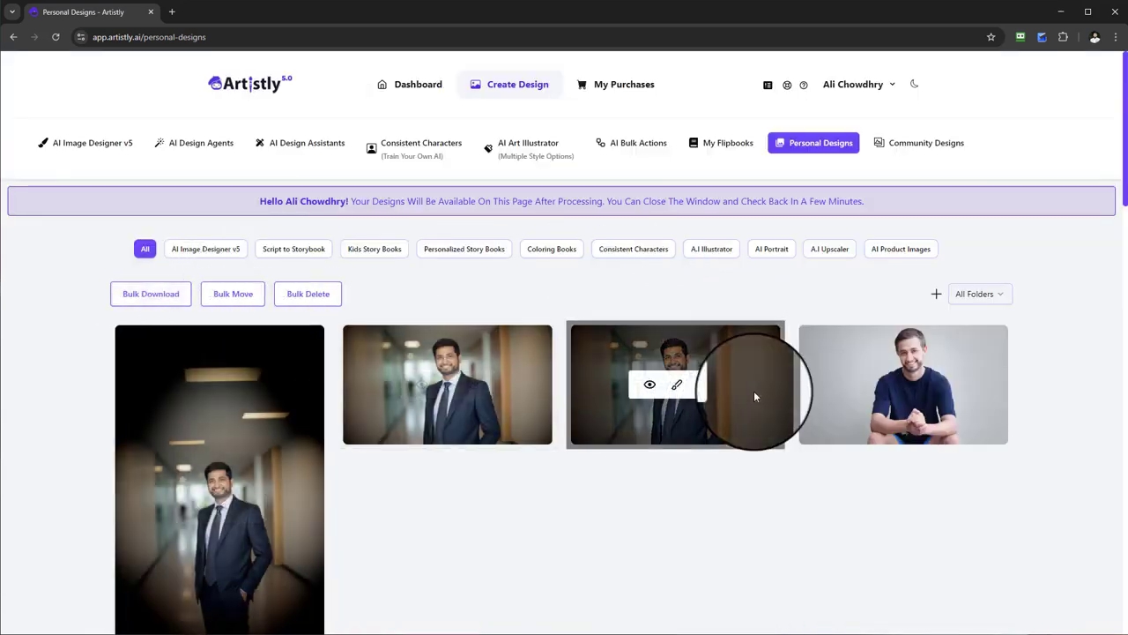
pyautogui.scroll(-7, 750, 395)
pyautogui.scroll(-3, 720, 403)
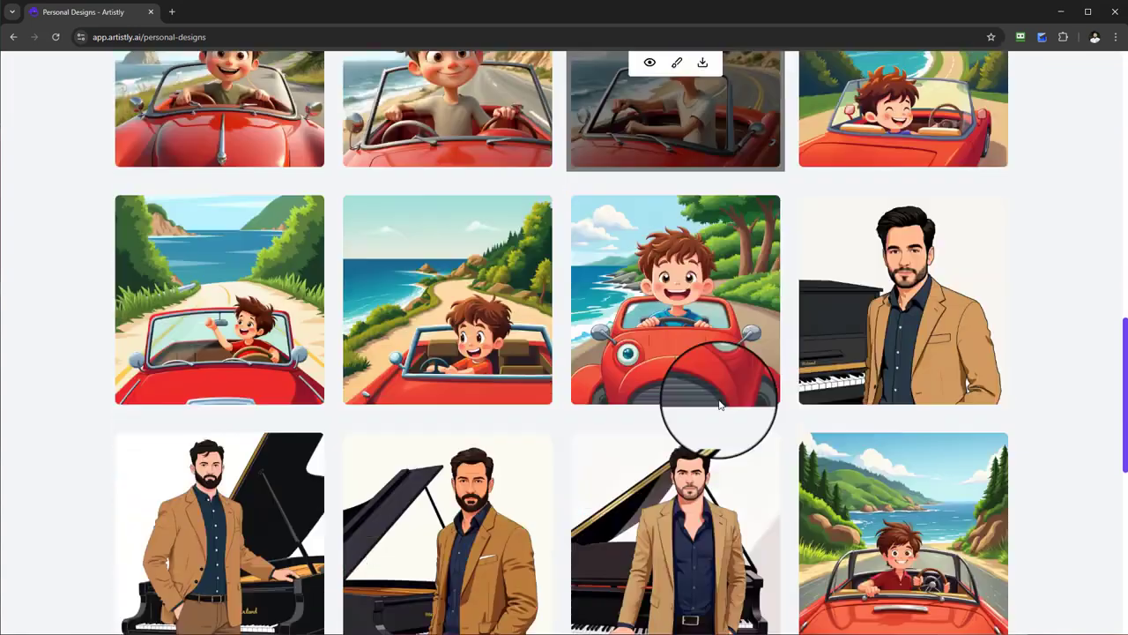
pyautogui.scroll(12, 720, 403)
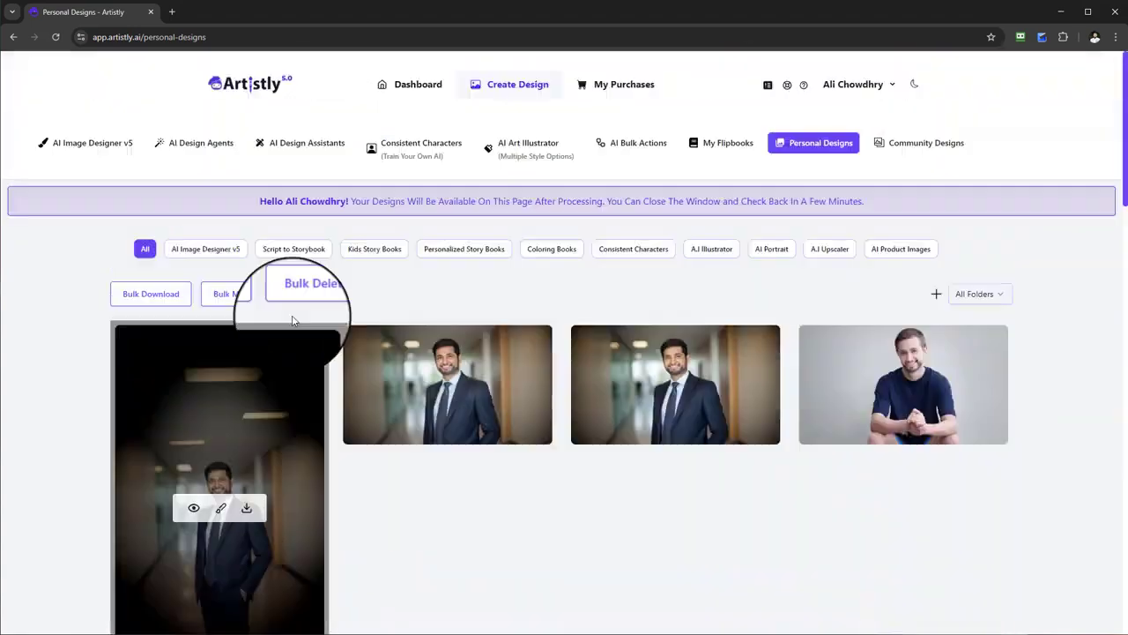
pyautogui.click(132, 293)
pyautogui.scroll(-2, 133, 317)
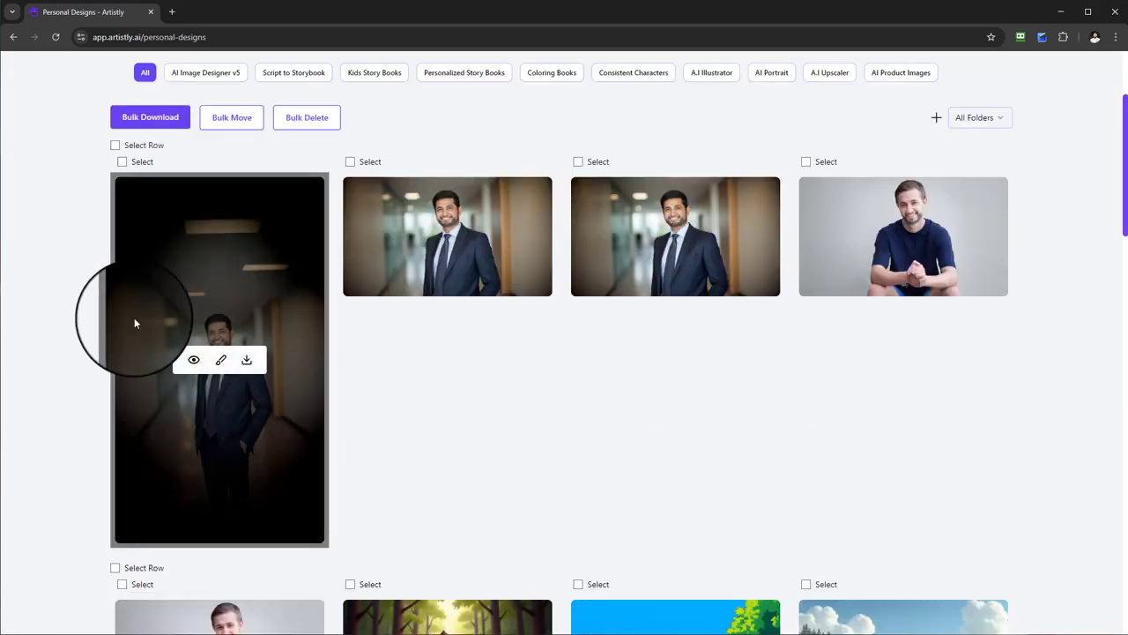
pyautogui.scroll(1, 134, 317)
pyautogui.click(114, 263)
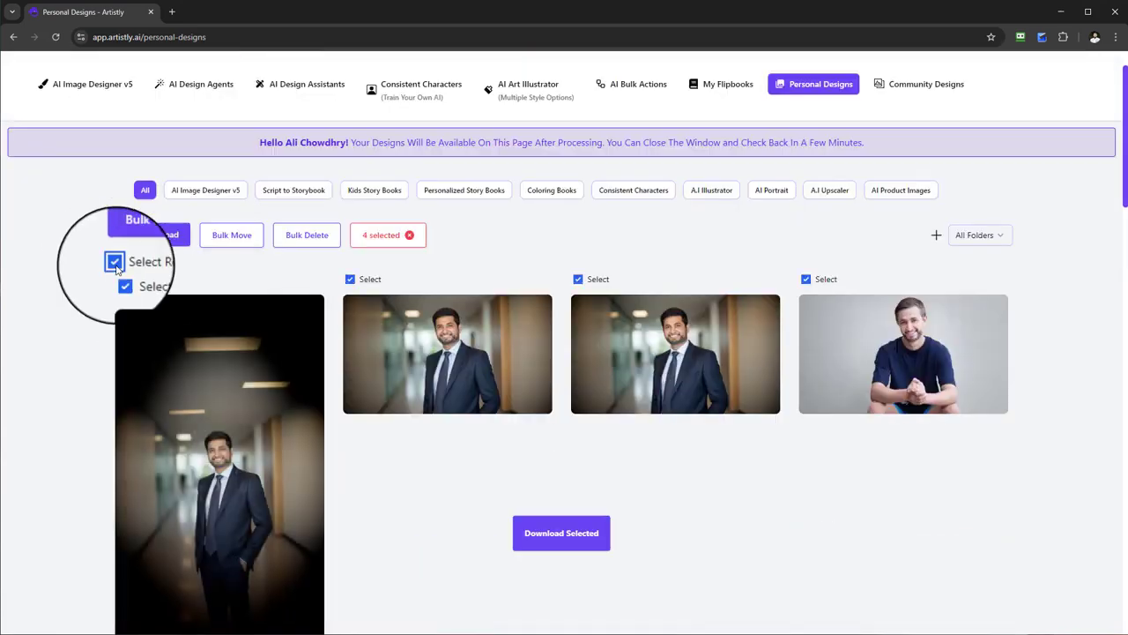
# - Replace the first-row selection with the first three designs of the second row
pyautogui.scroll(-5, 132, 273)
pyautogui.scroll(4, 131, 264)
pyautogui.scroll(-4, 127, 321)
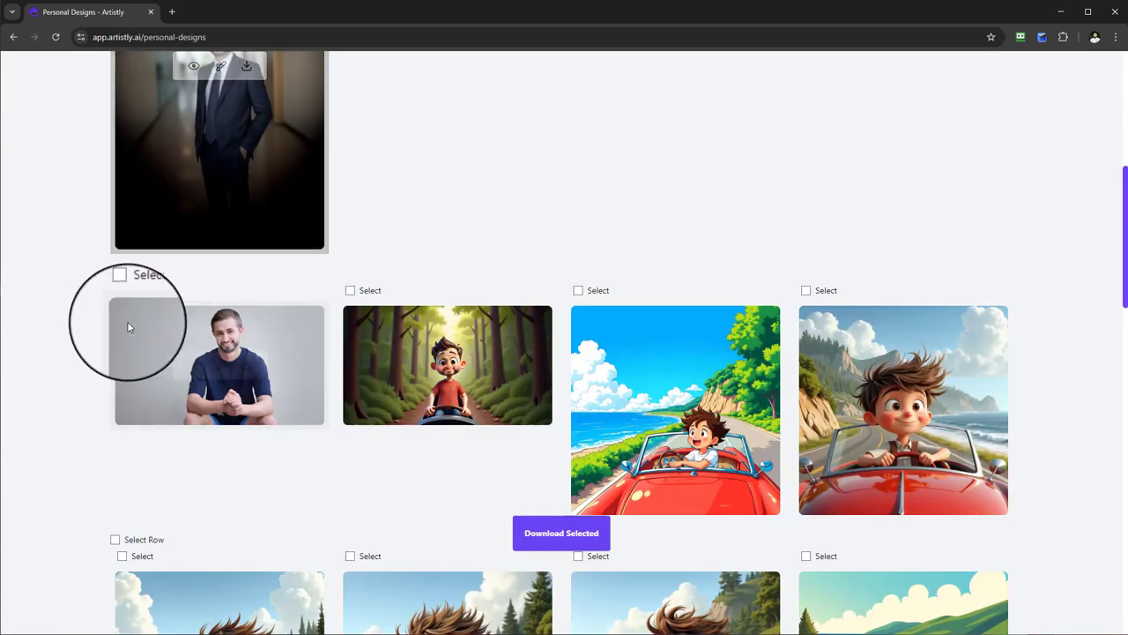
pyautogui.click(122, 290)
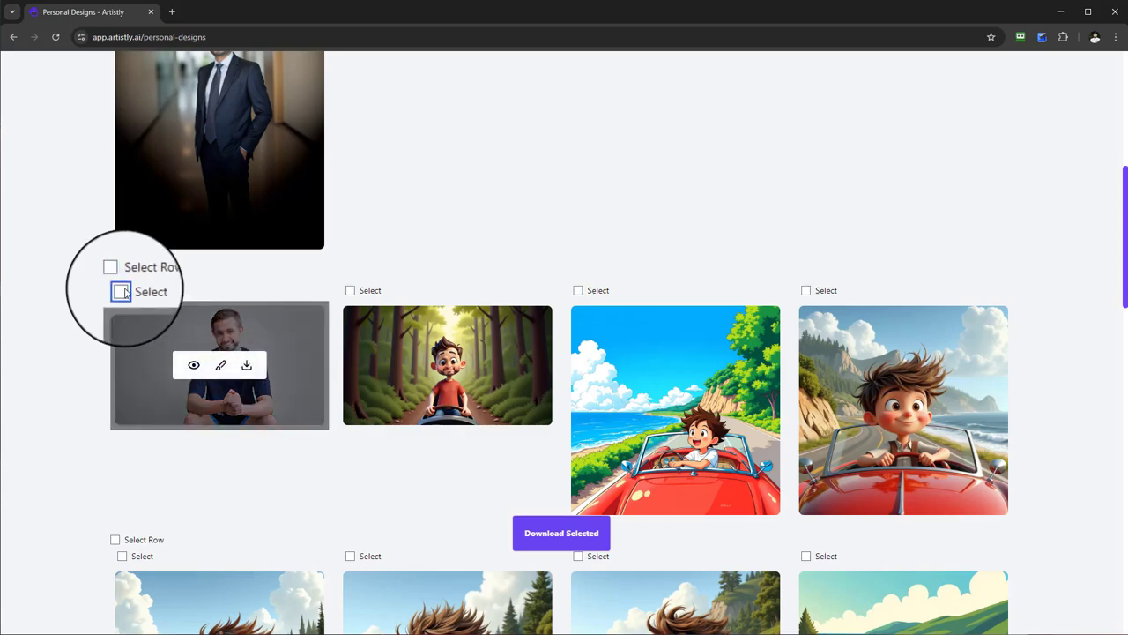
pyautogui.click(349, 290)
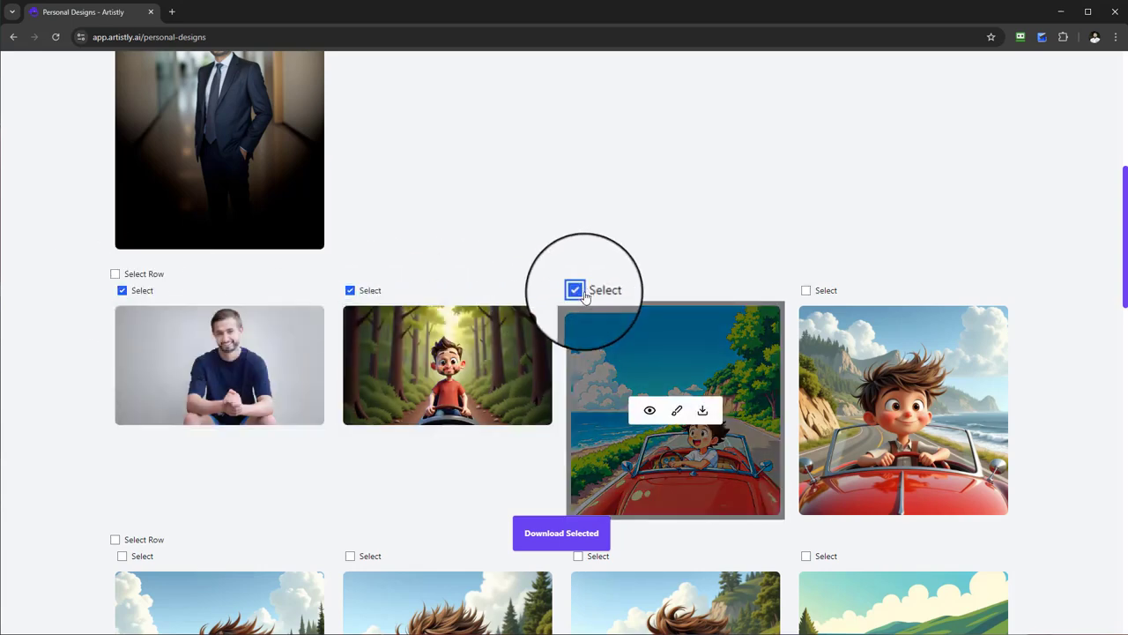
# - Deselect the three chosen designs in the second row
pyautogui.scroll(5, 564, 308)
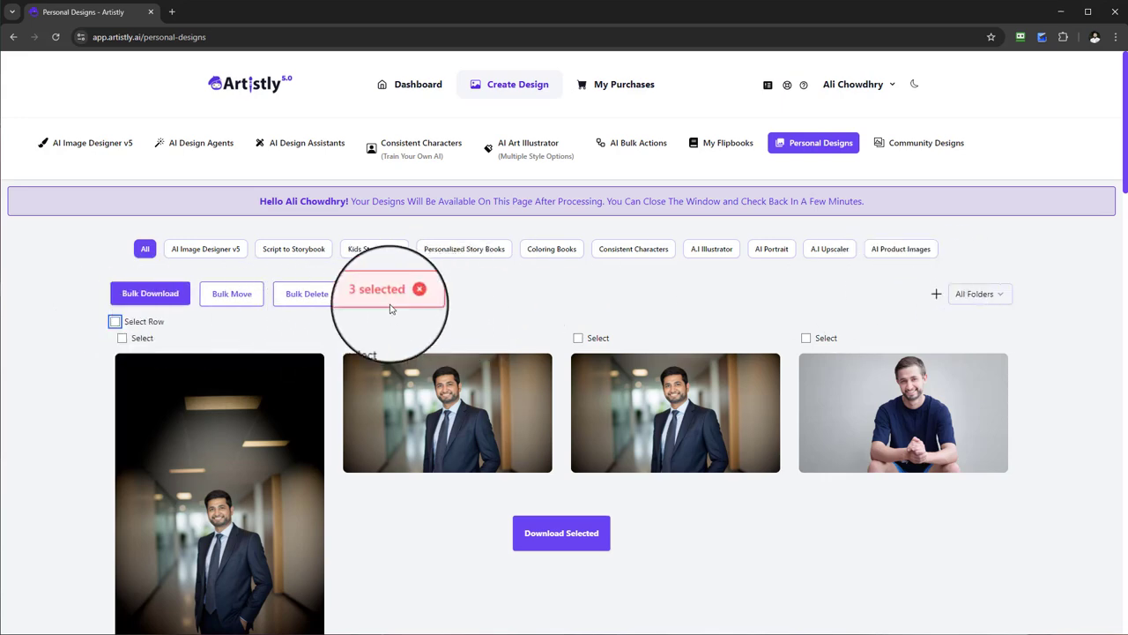
pyautogui.scroll(-5, 393, 309)
pyautogui.click(122, 290)
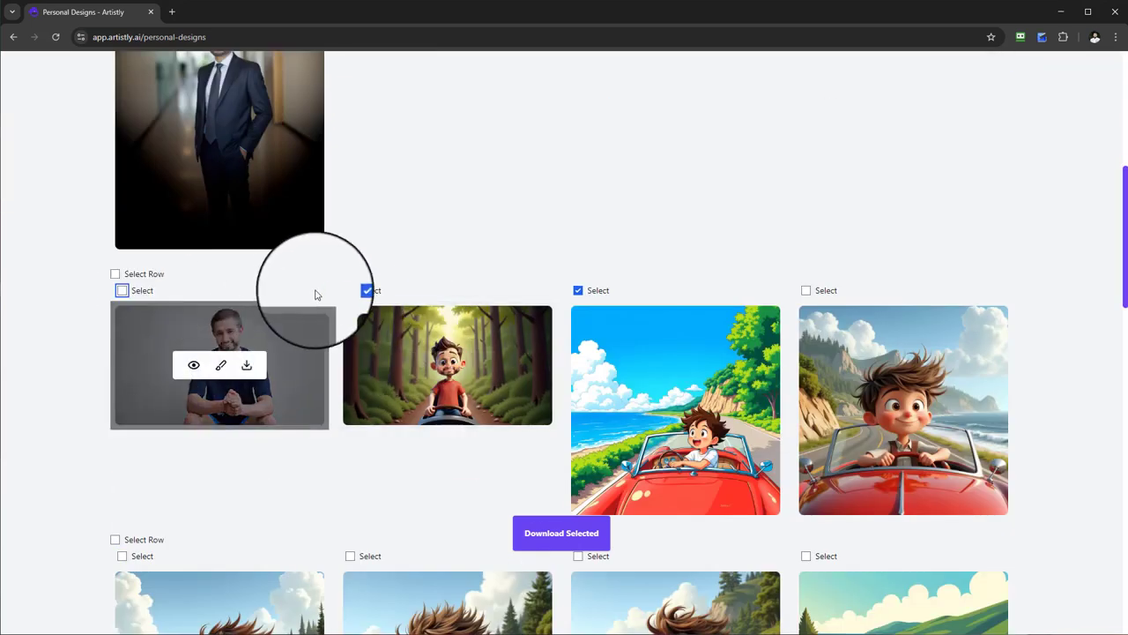
pyautogui.click(368, 290)
pyautogui.click(578, 290)
# - Switch the gallery to bulk delete mode and look over the selectable designs
pyautogui.scroll(2, 584, 295)
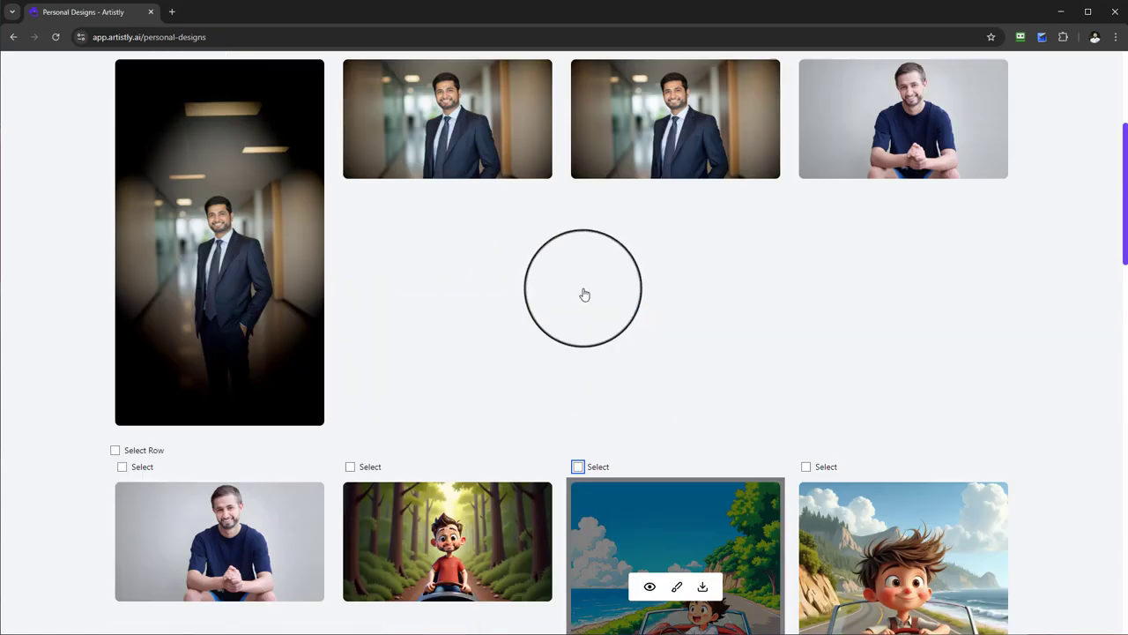
pyautogui.scroll(3, 584, 295)
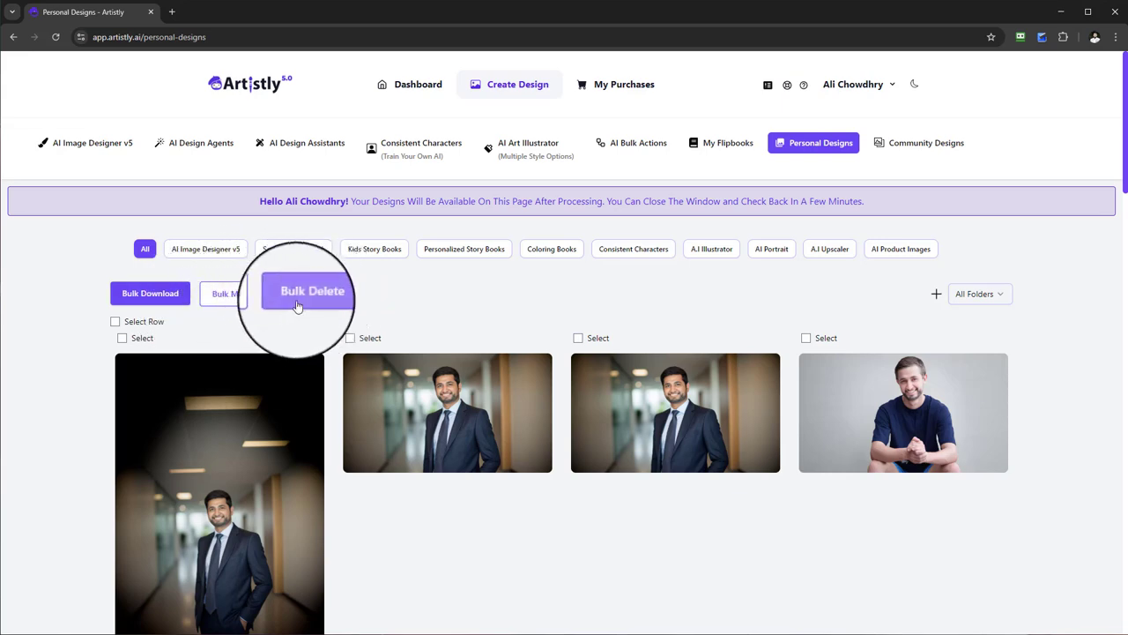
pyautogui.scroll(-6, 529, 353)
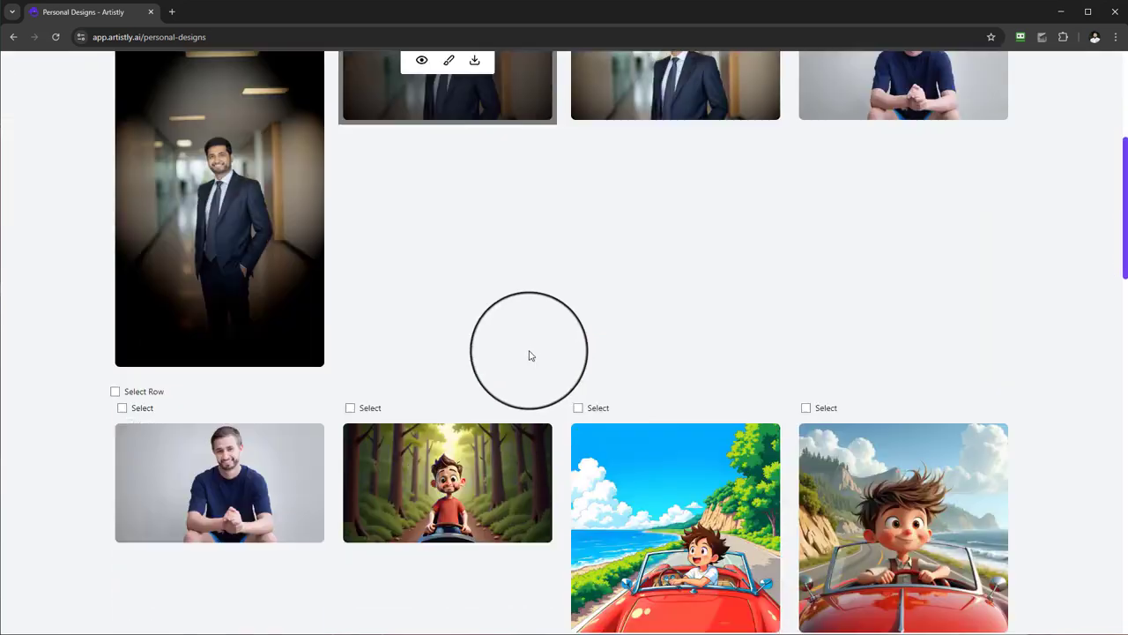
pyautogui.scroll(6, 529, 352)
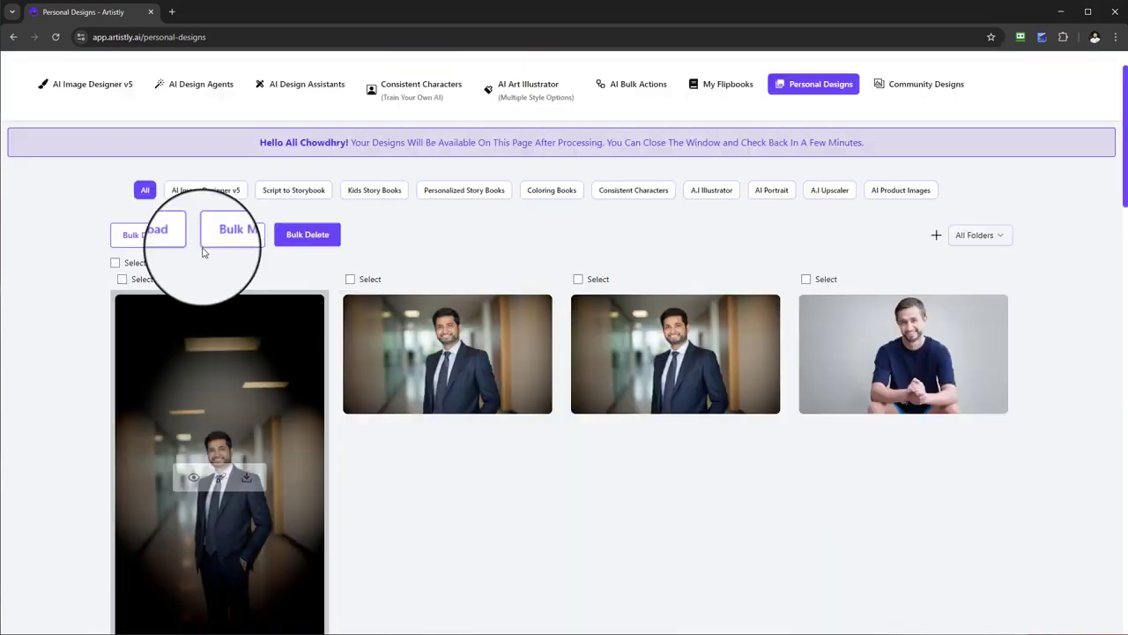
# - Select the whole first row for a bulk move and open the list of destination folders
pyautogui.click(224, 250)
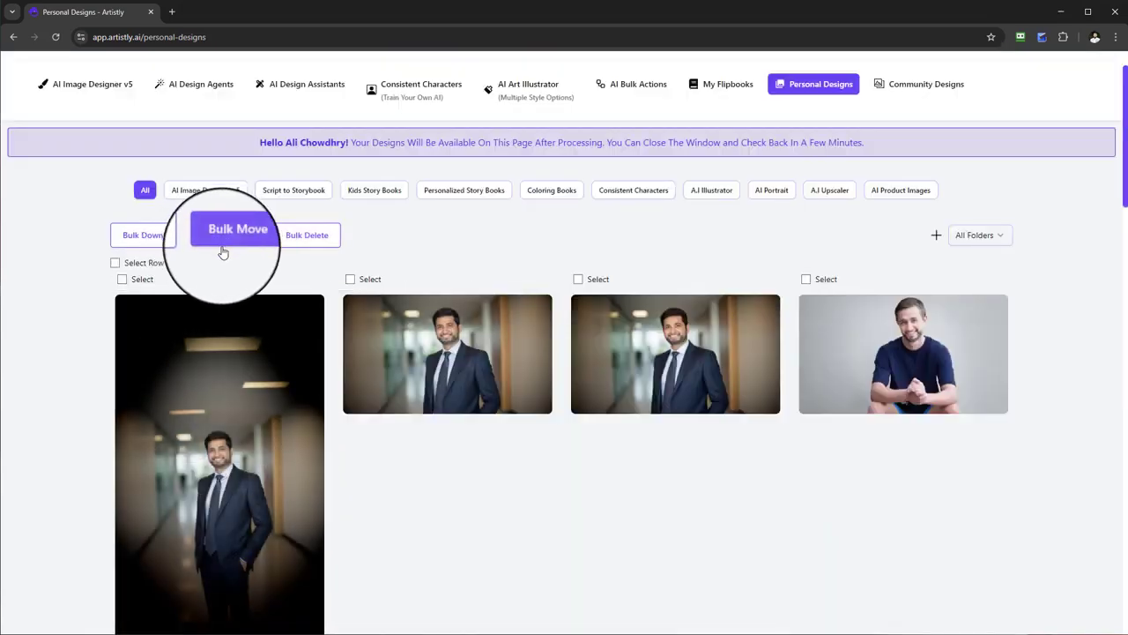
pyautogui.click(114, 264)
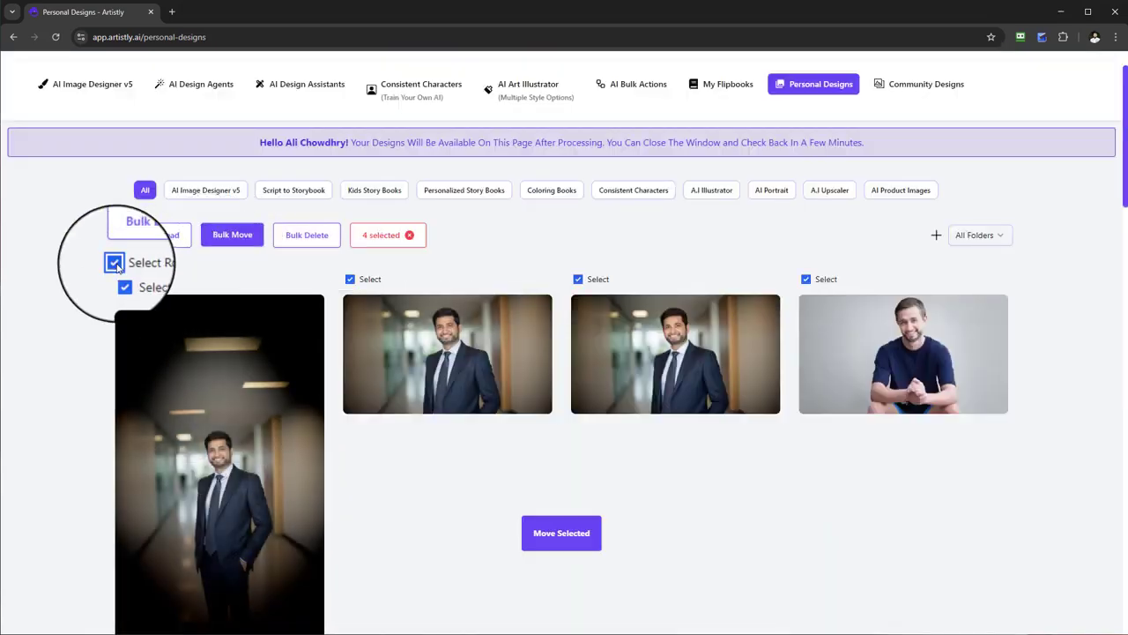
pyautogui.click(587, 537)
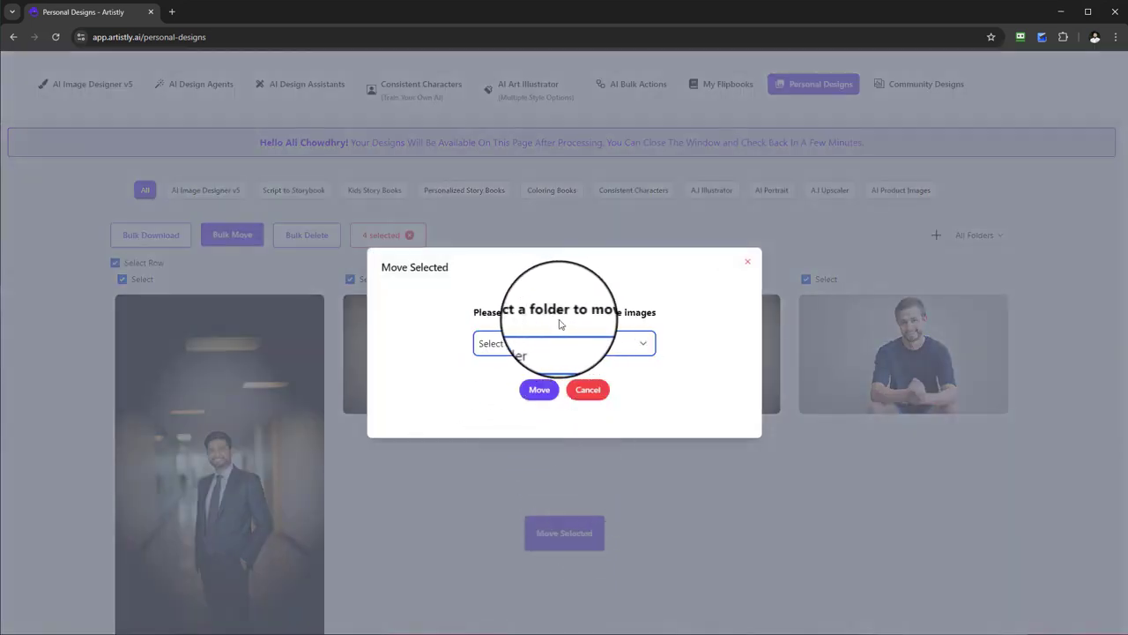
pyautogui.click(548, 341)
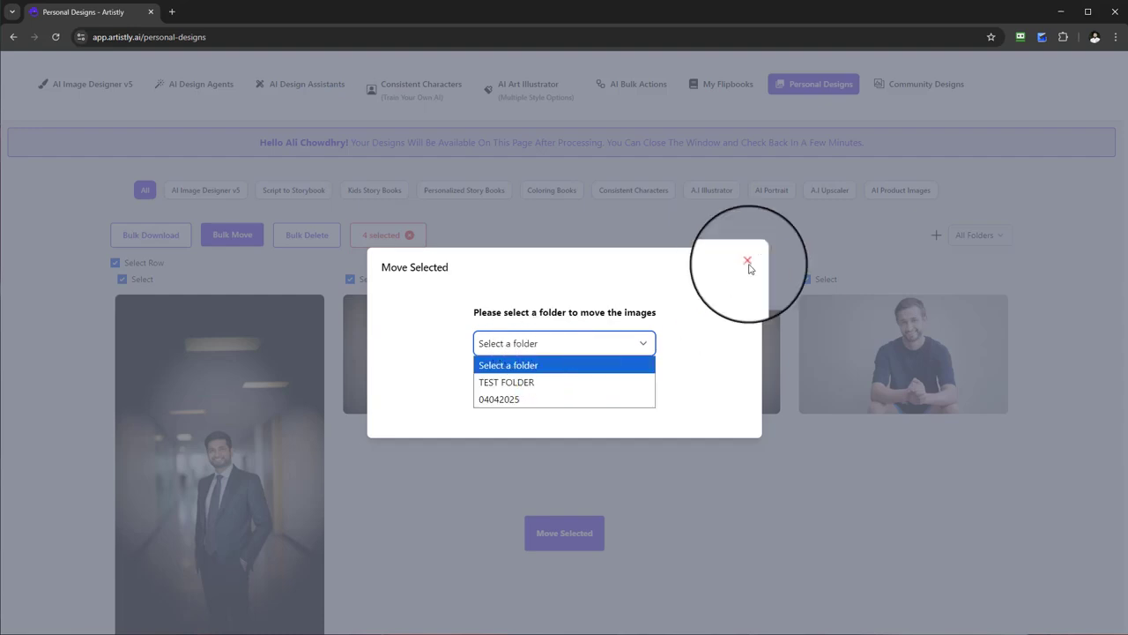
# - Close the move dialog without moving anything and clear the selection of designs
pyautogui.click(747, 262)
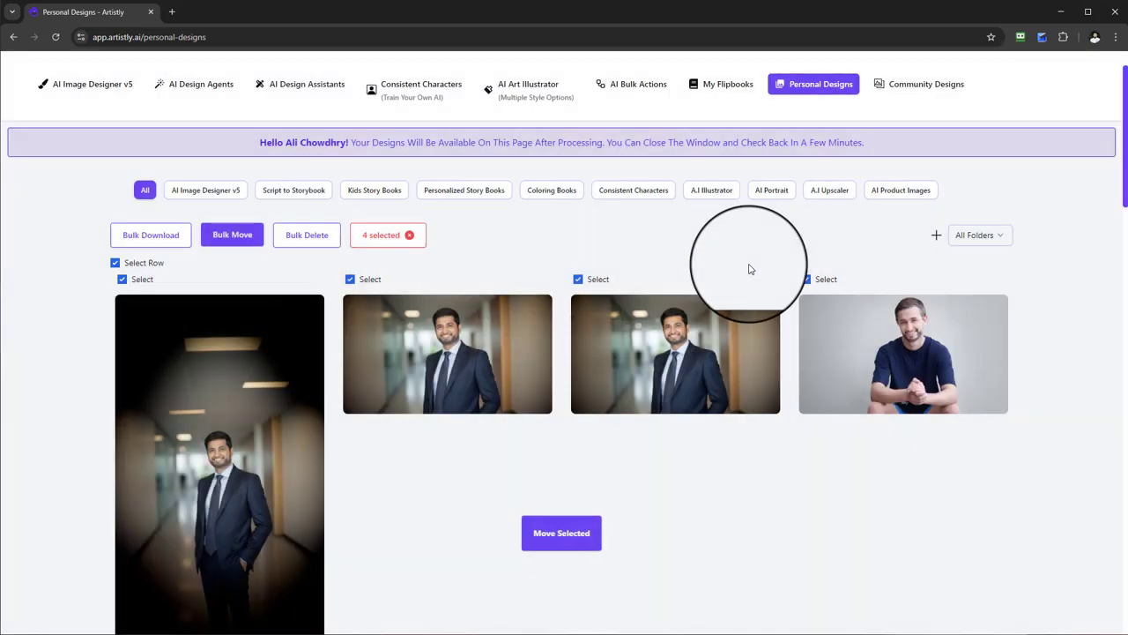
pyautogui.click(408, 236)
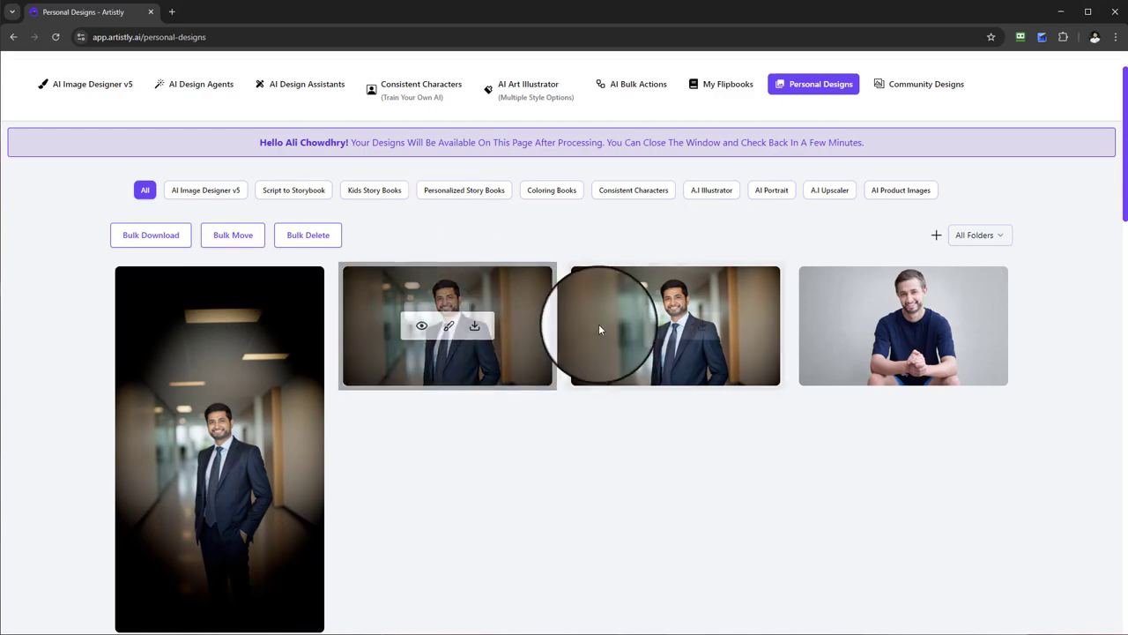
pyautogui.scroll(1, 608, 325)
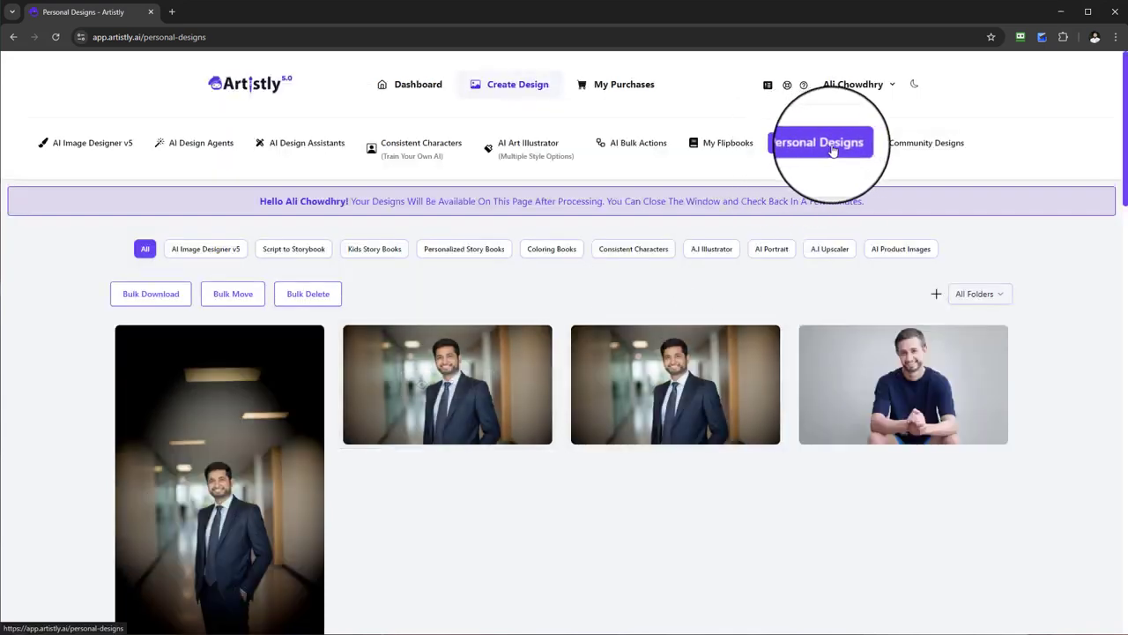
# - Open AI Image Designer v5 with the Create From Prompt category and view the folders offered for saving a new design
pyautogui.click(122, 148)
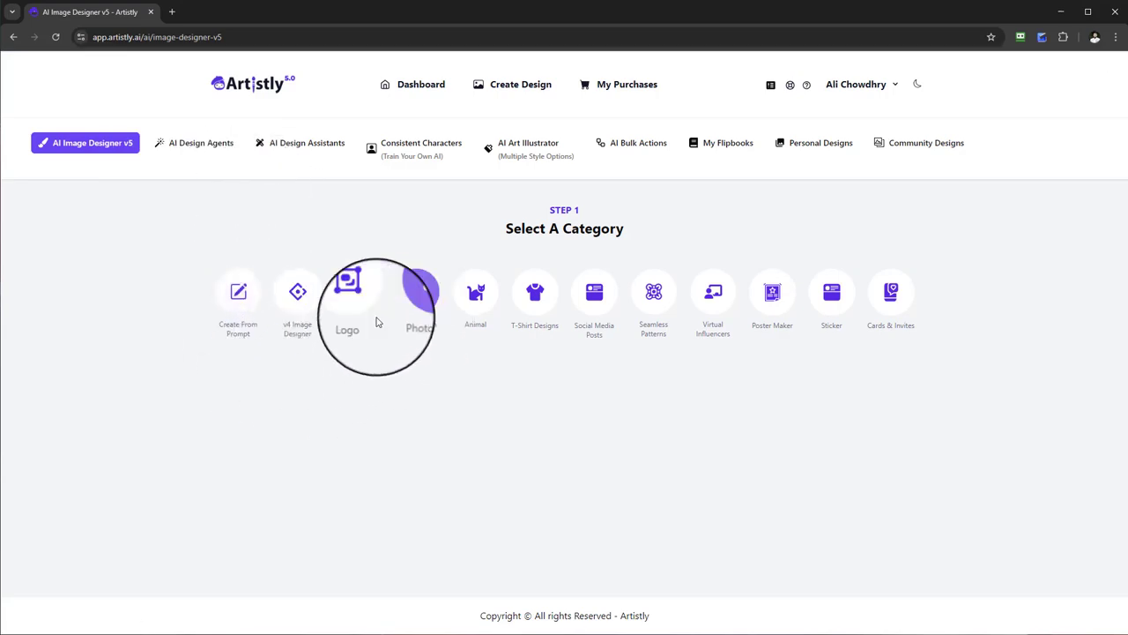
pyautogui.click(238, 309)
pyautogui.scroll(-2, 567, 297)
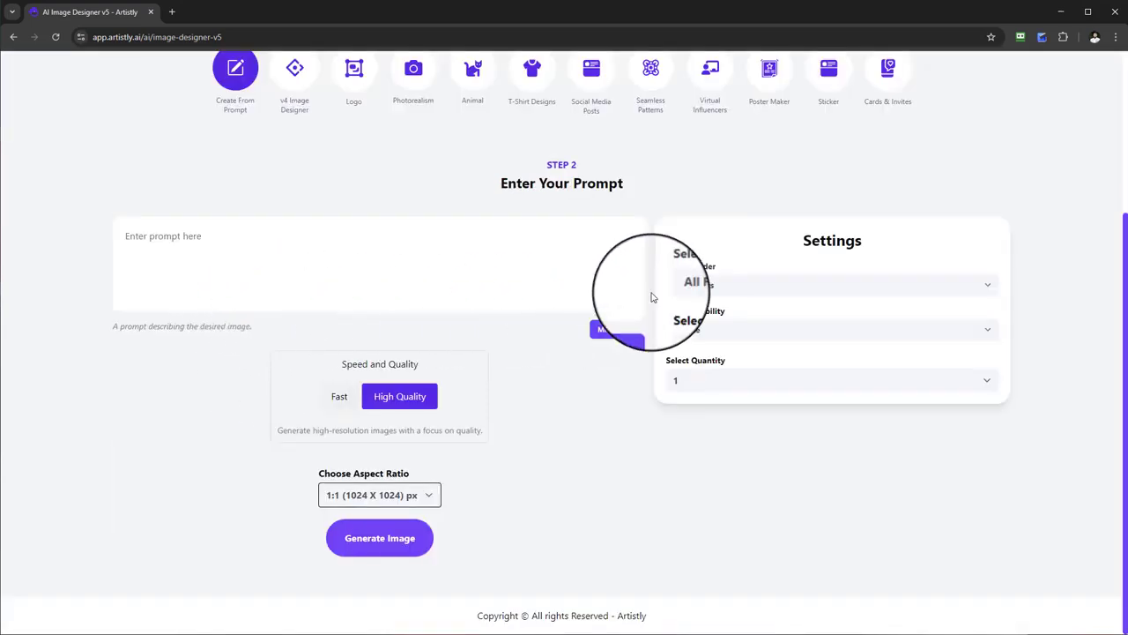
pyautogui.scroll(1, 506, 333)
pyautogui.scroll(-2, 573, 317)
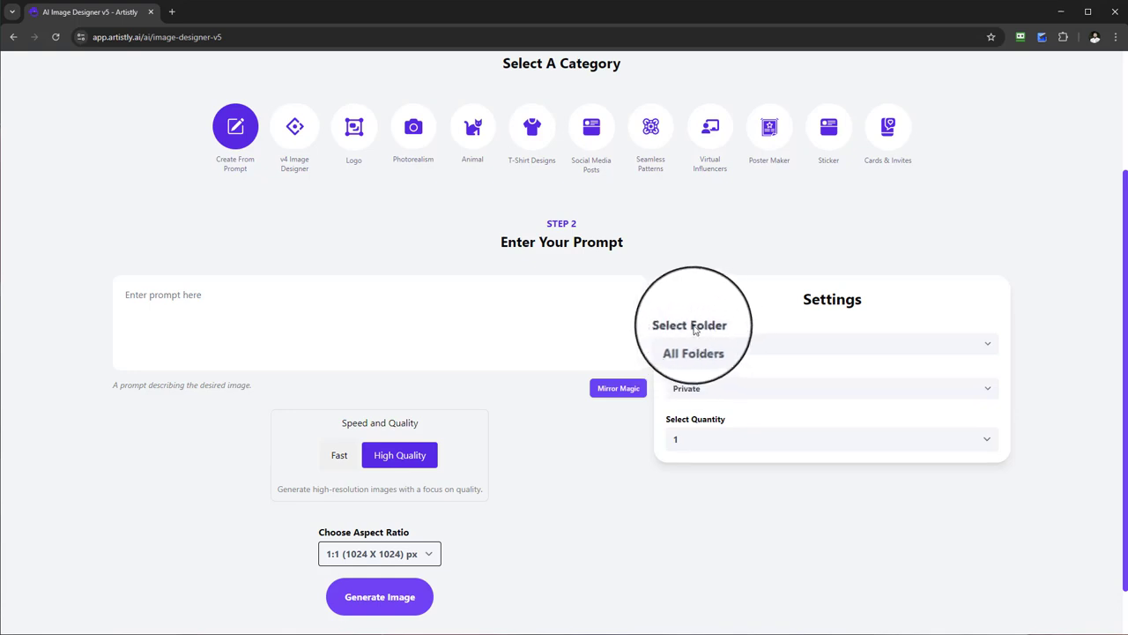
pyautogui.click(683, 343)
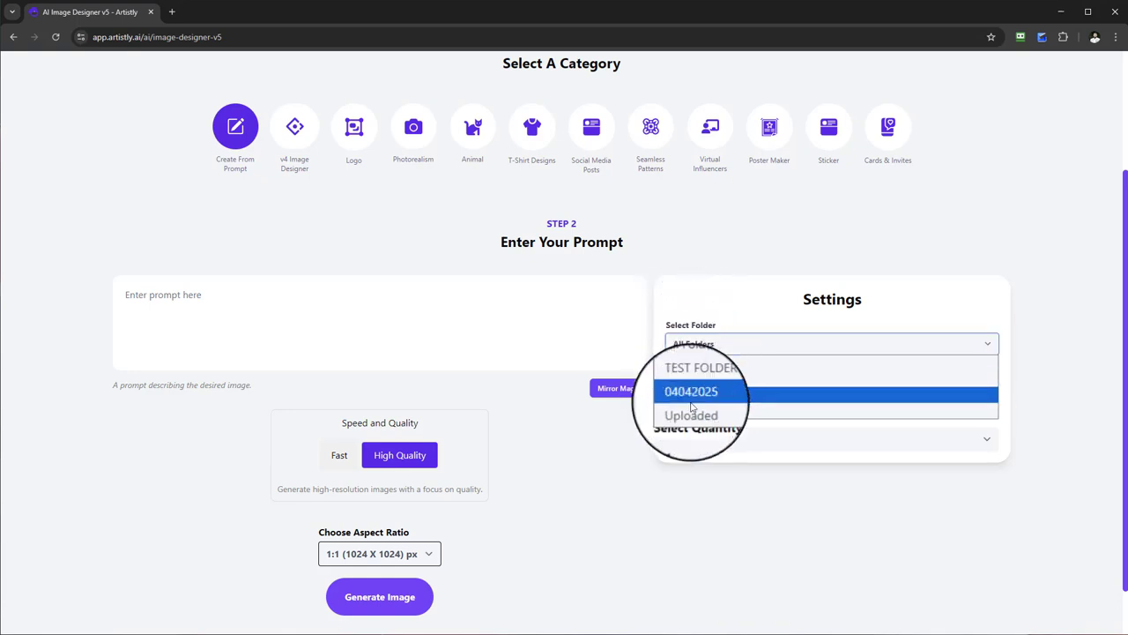
pyautogui.click(720, 320)
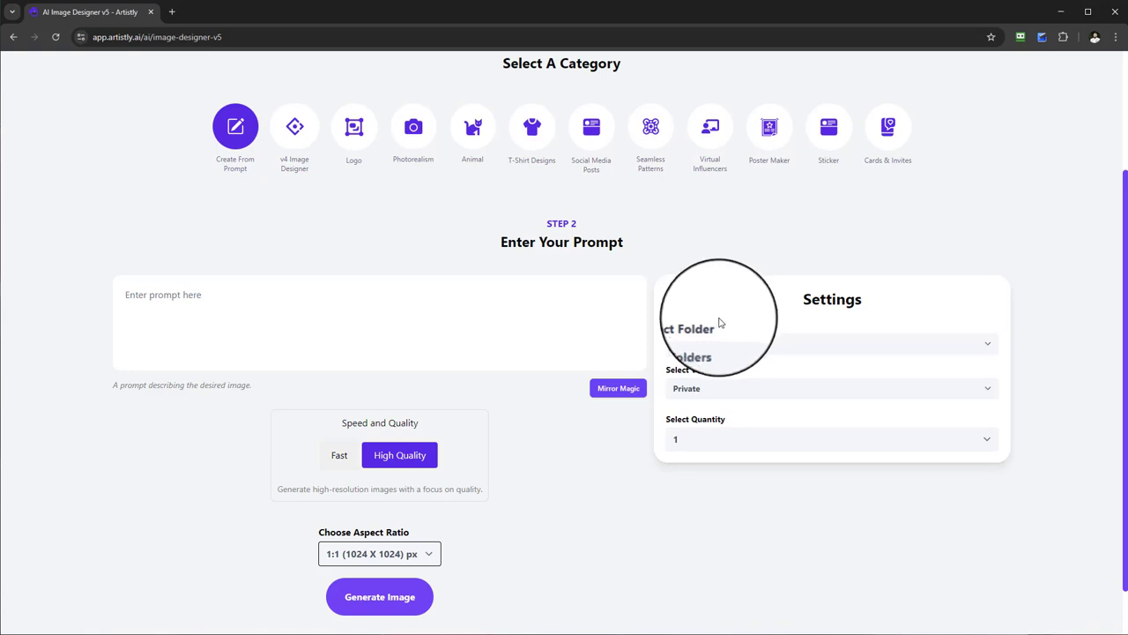
# - Return to the Personal Designs page and check the folder filter's options
pyautogui.scroll(3, 719, 323)
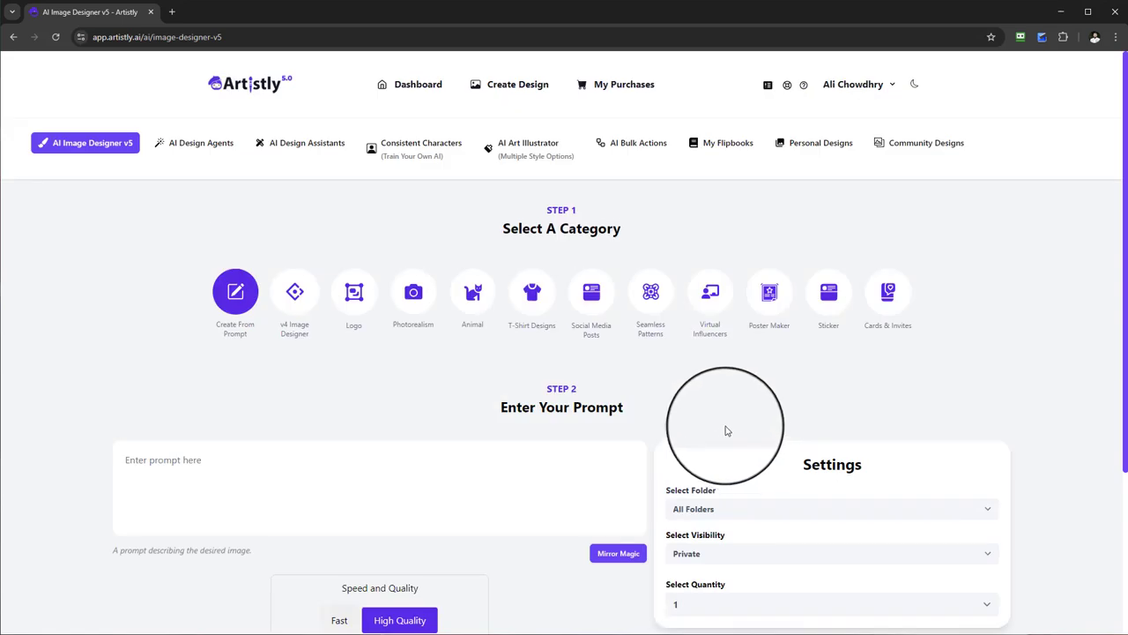
pyautogui.click(796, 152)
pyautogui.scroll(-1, 467, 387)
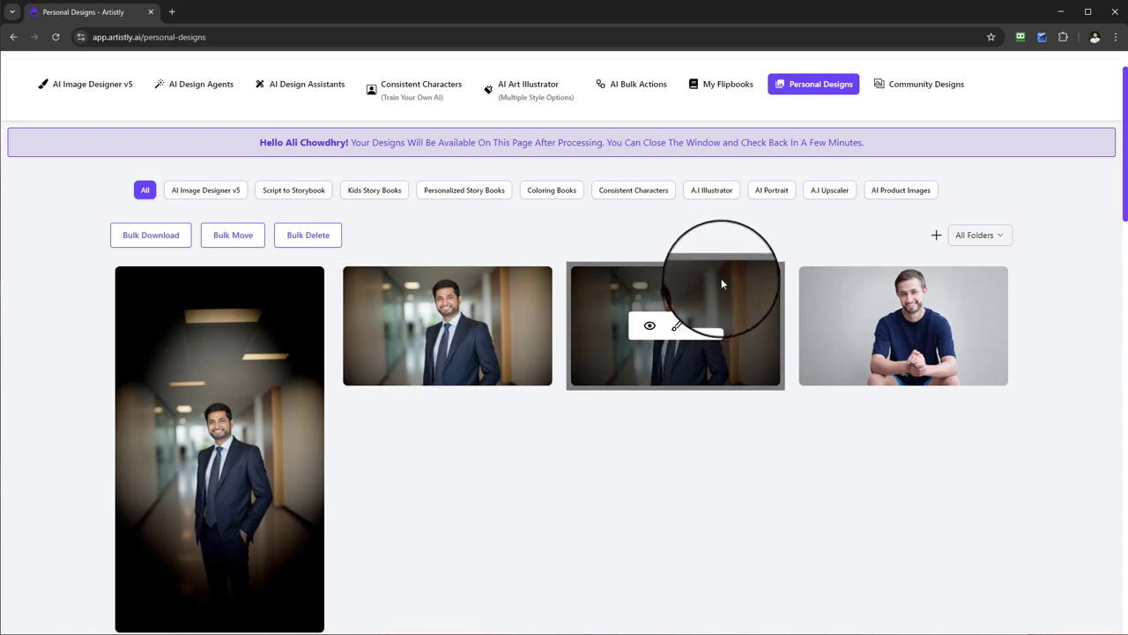
pyautogui.scroll(1, 885, 264)
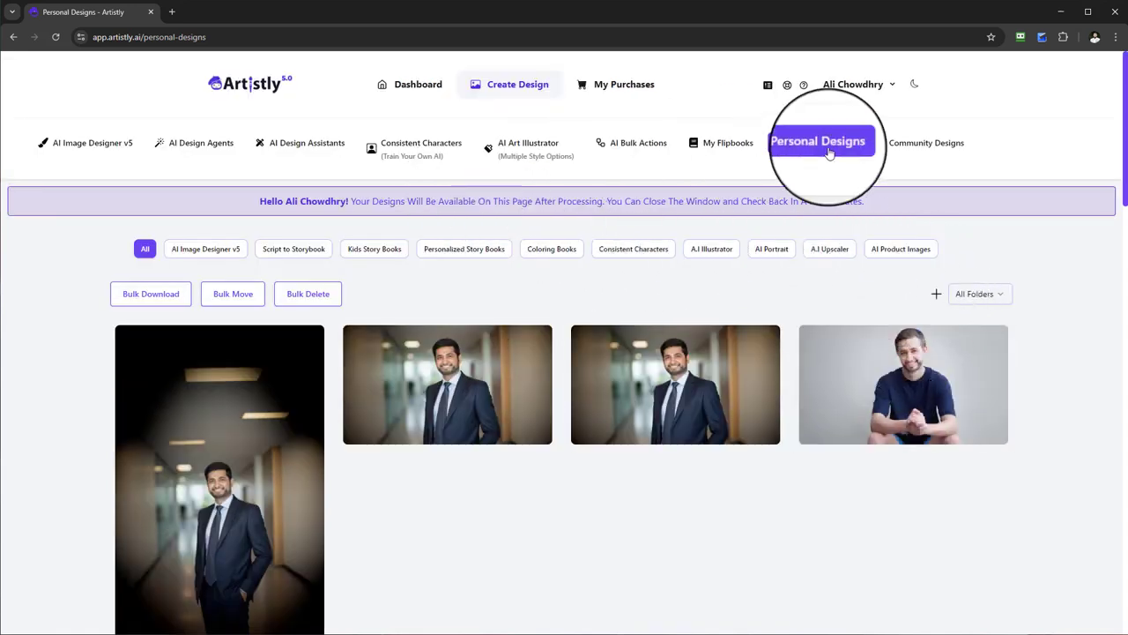
pyautogui.click(1000, 296)
pyautogui.click(987, 298)
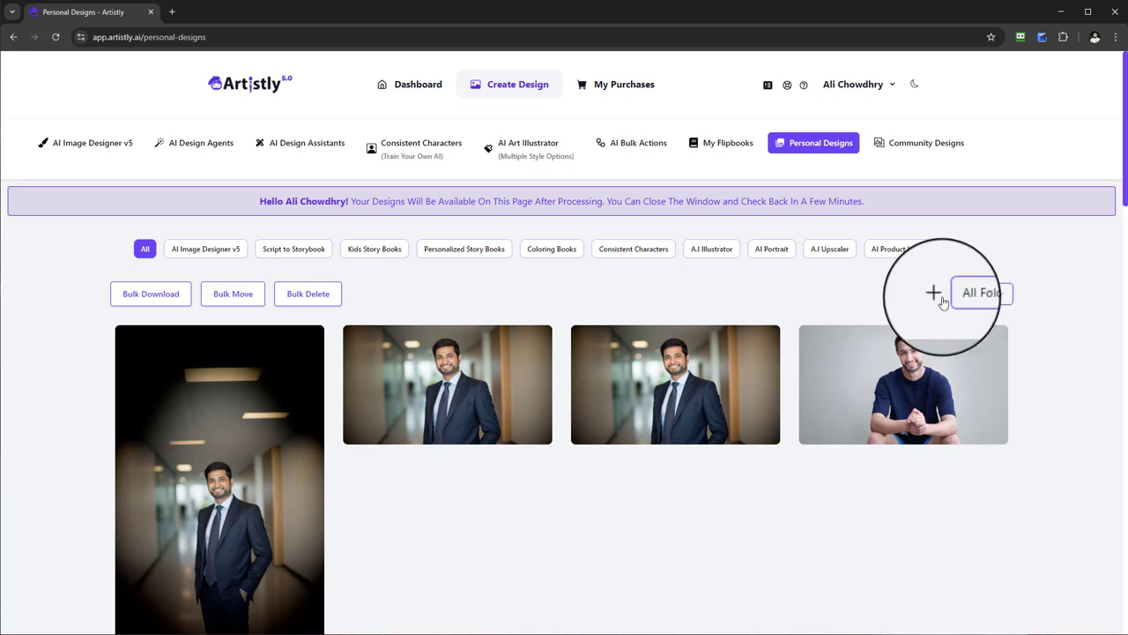
# - Add a new design folder named "Project Real estate"
pyautogui.click(937, 298)
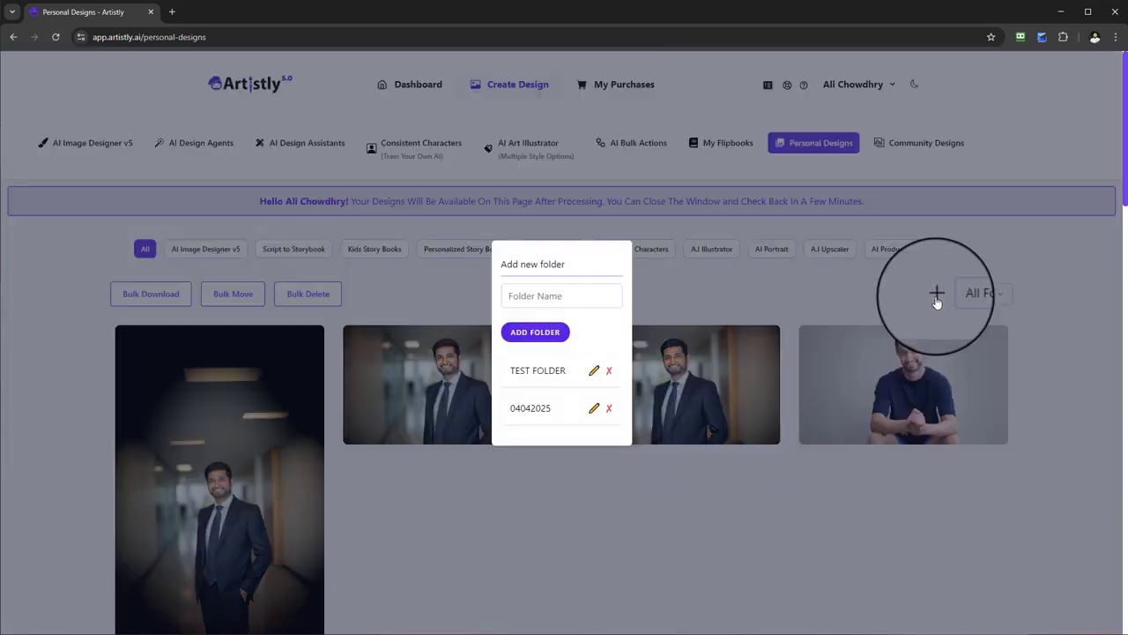
pyautogui.click(542, 296)
pyautogui.press('capslock')
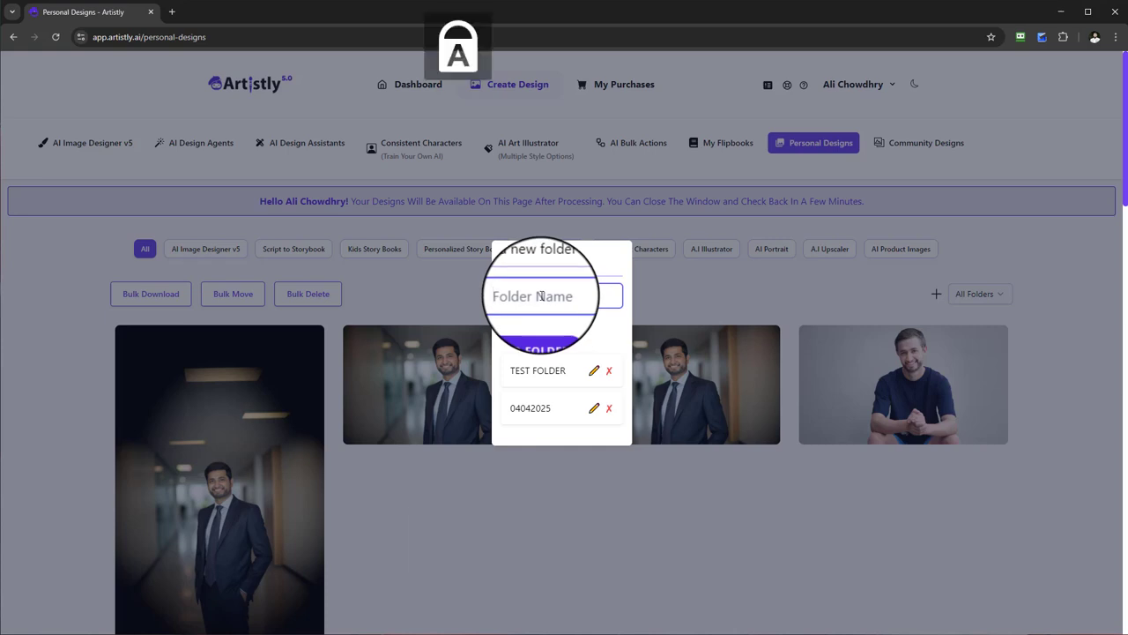
pyautogui.write('P')
pyautogui.press('BackSpace')
pyautogui.press('BackSpace')
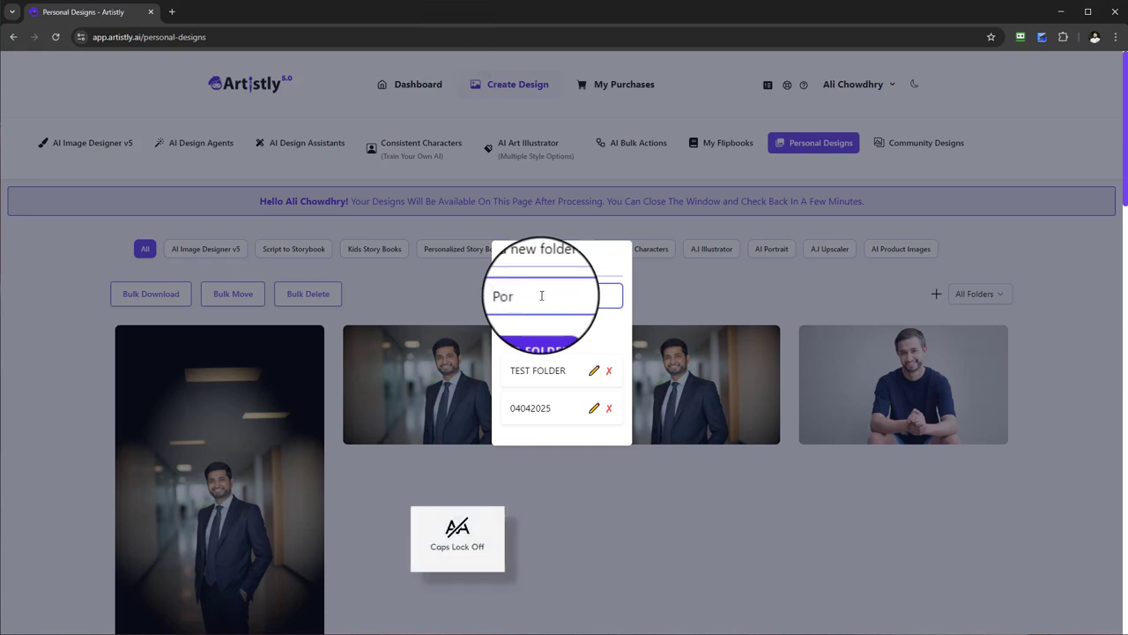
pyautogui.write('roject')
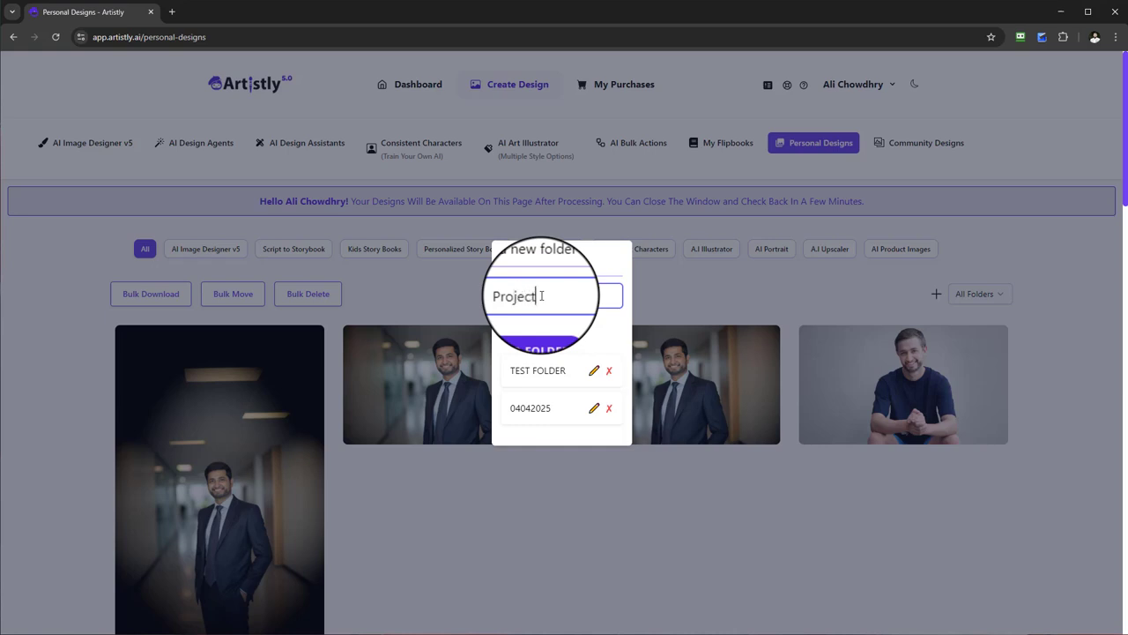
pyautogui.press('capslock')
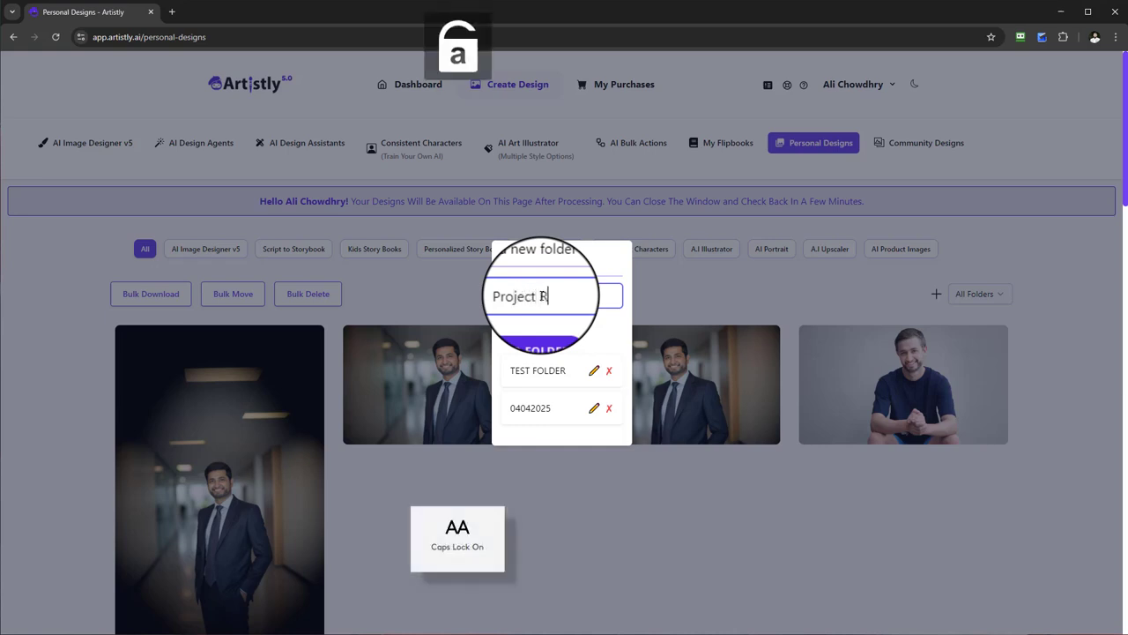
pyautogui.write('Real estat')
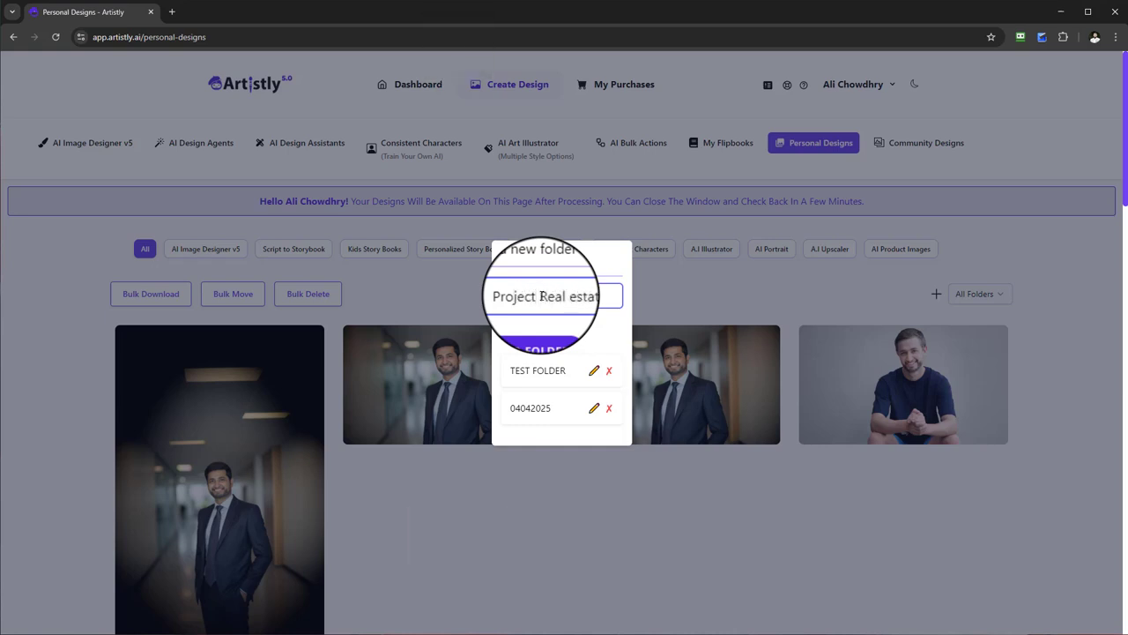
pyautogui.write('e')
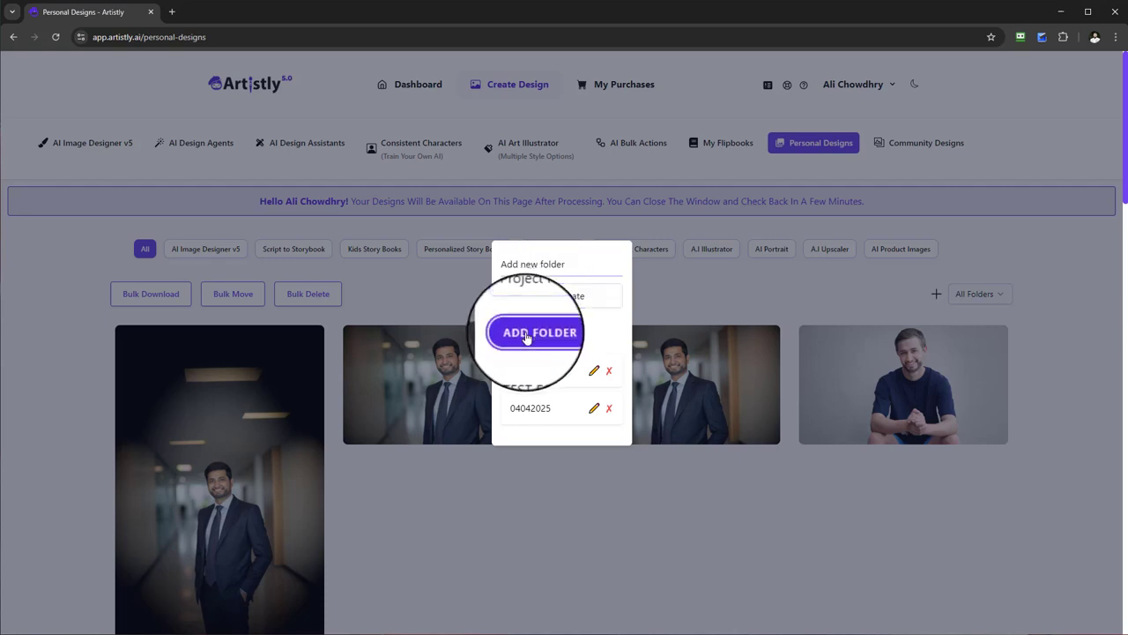
pyautogui.click(526, 335)
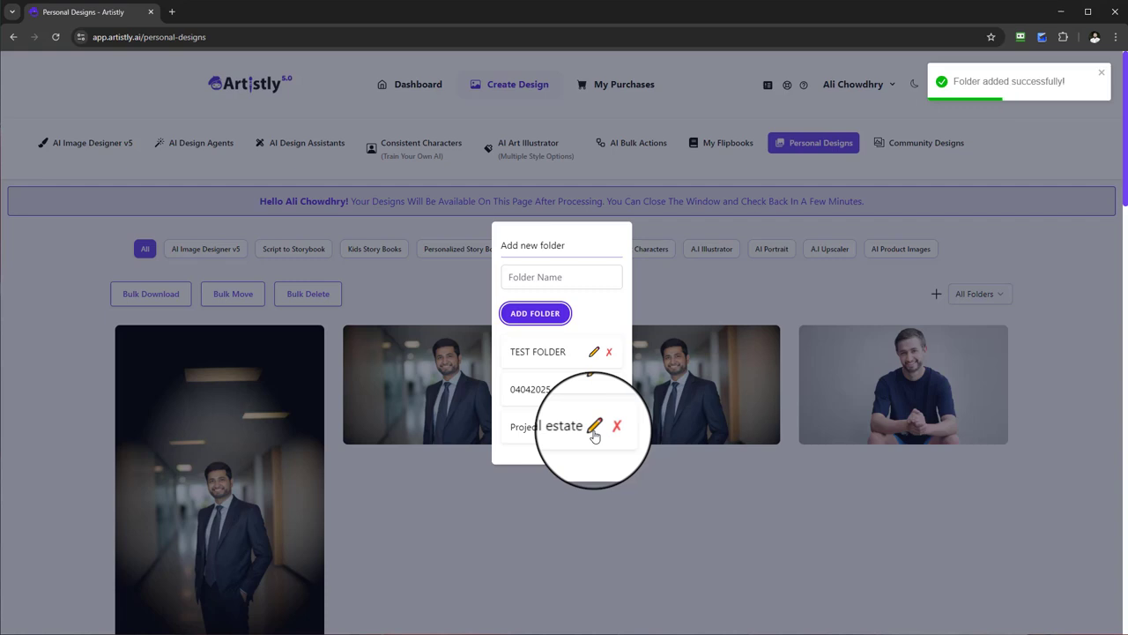
# - Add another folder named "Client (NAME HERE)" and close the folder dialog
pyautogui.click(548, 277)
pyautogui.press('capslock')
pyautogui.write('D')
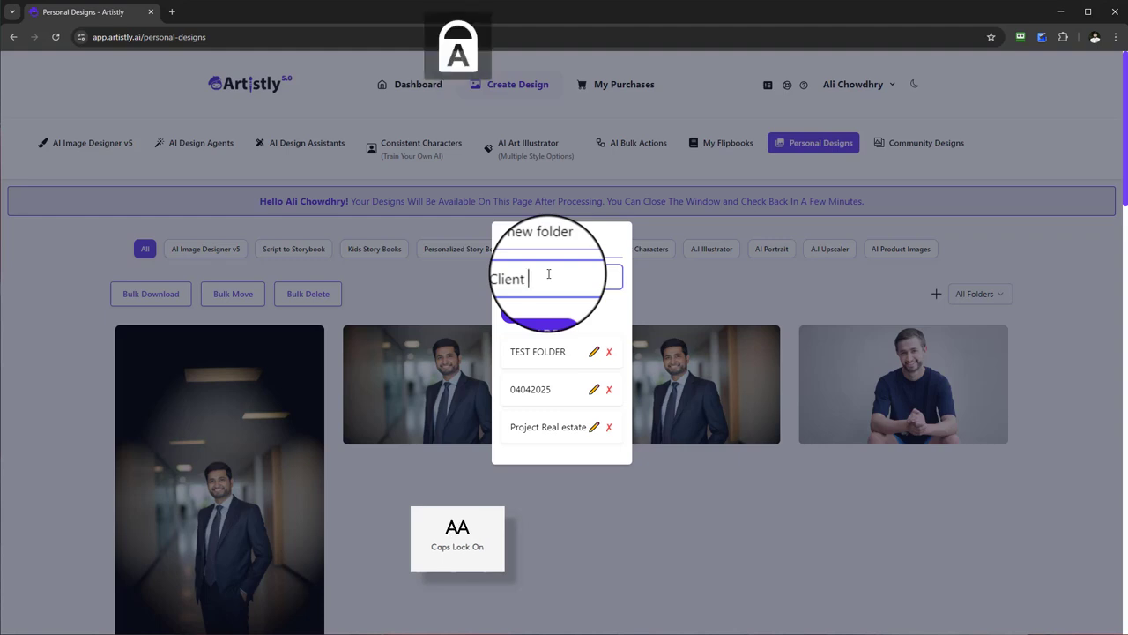
pyautogui.write('AME')
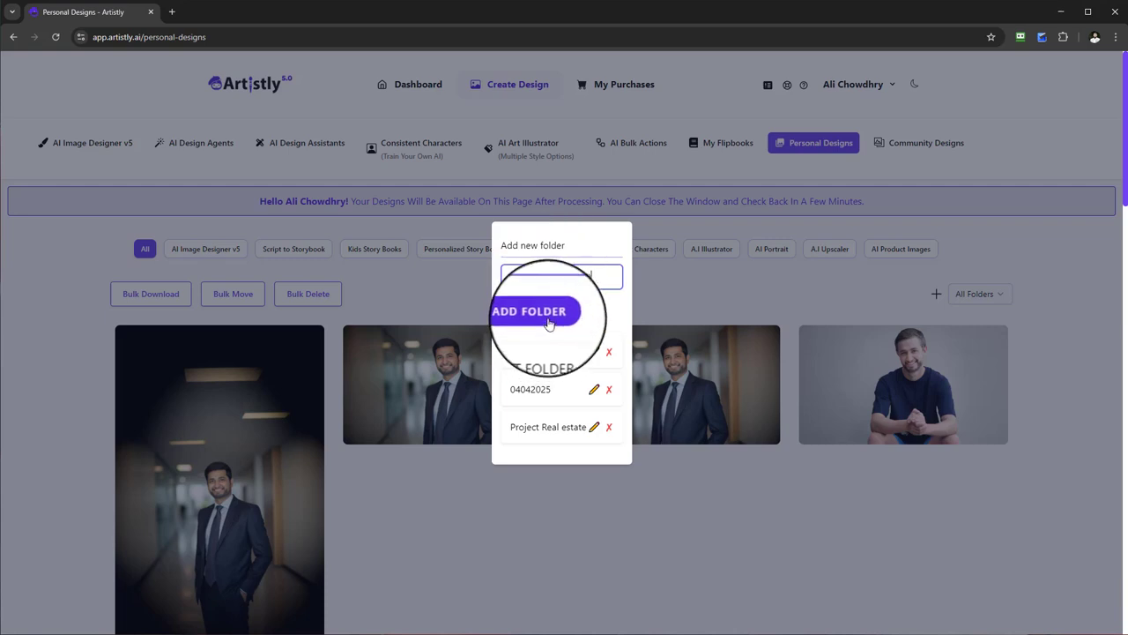
pyautogui.click(534, 314)
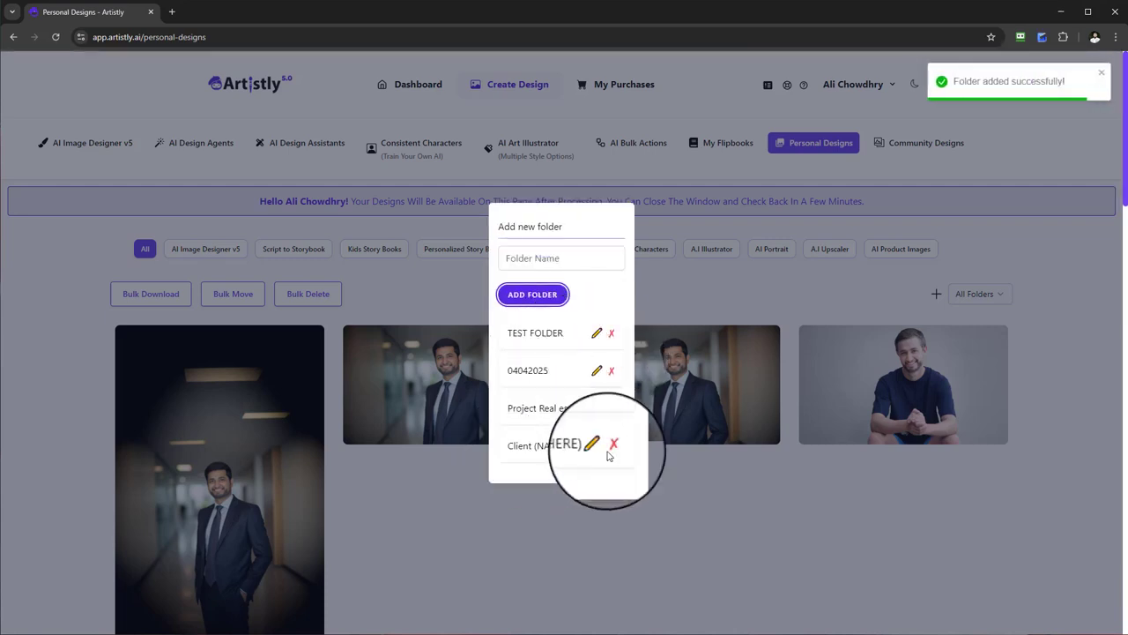
pyautogui.click(1039, 263)
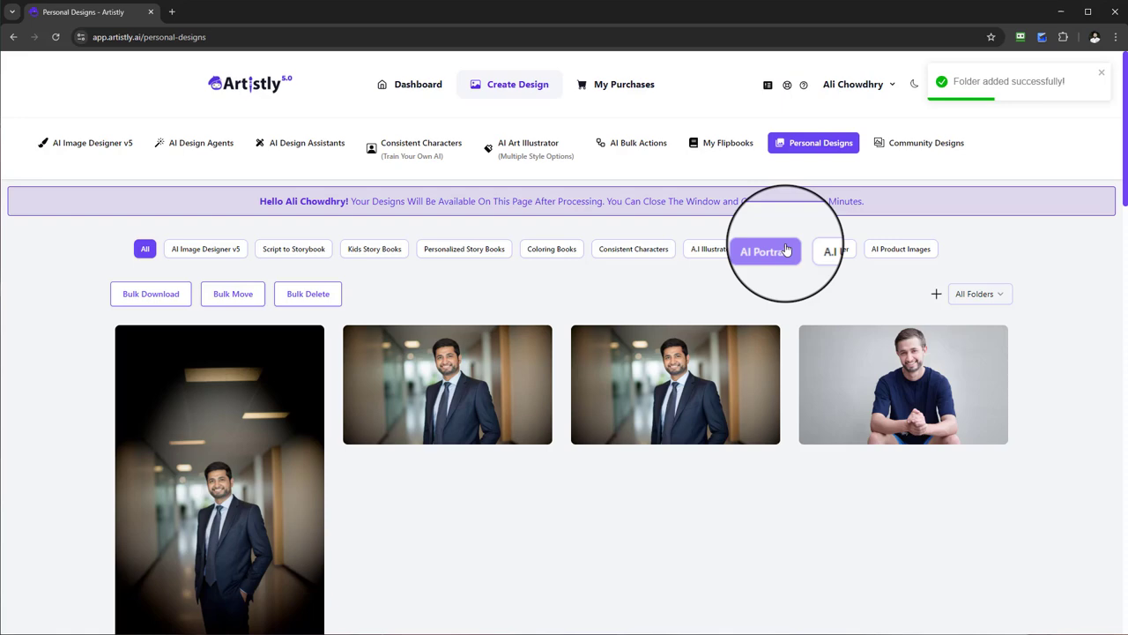
# - Review the folder filter's list including the newly added folders, keeping All Folders selected
pyautogui.click(996, 295)
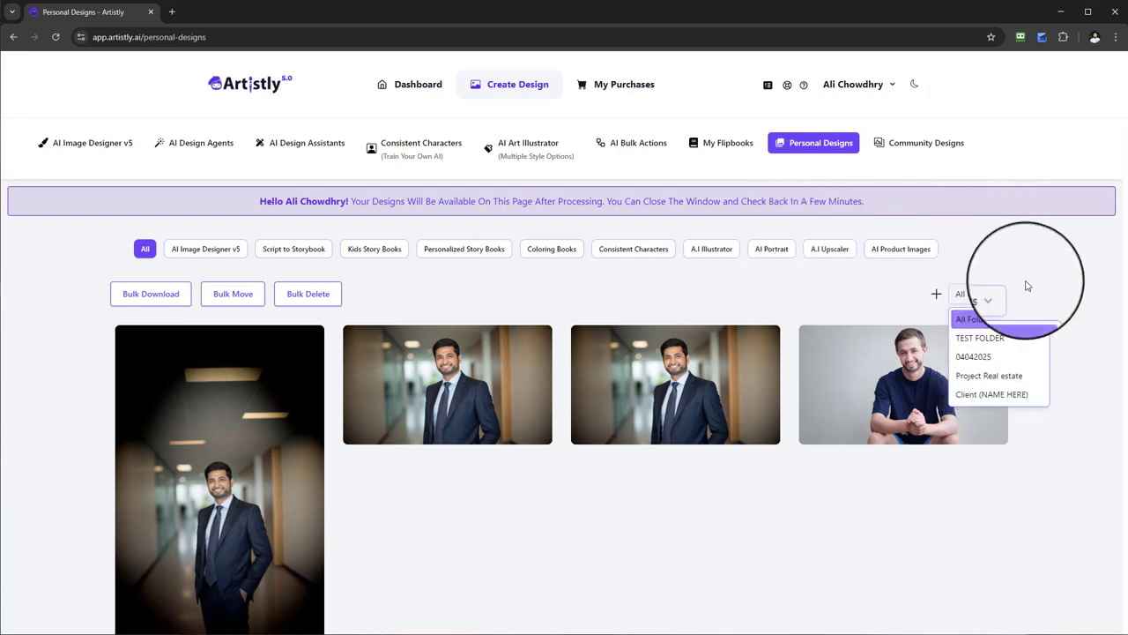
pyautogui.click(992, 294)
pyautogui.scroll(-2, 886, 309)
pyautogui.scroll(2, 886, 309)
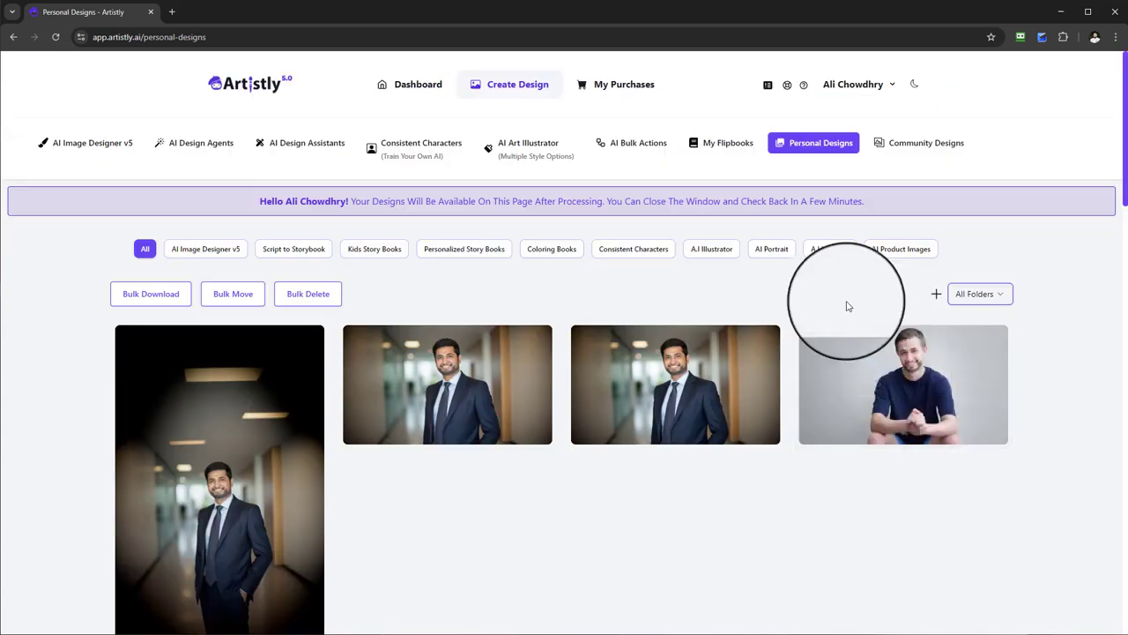
# - Find the cartoon image of the boy in a white shirt driving a red convertible and open its design details
pyautogui.scroll(-4, 652, 342)
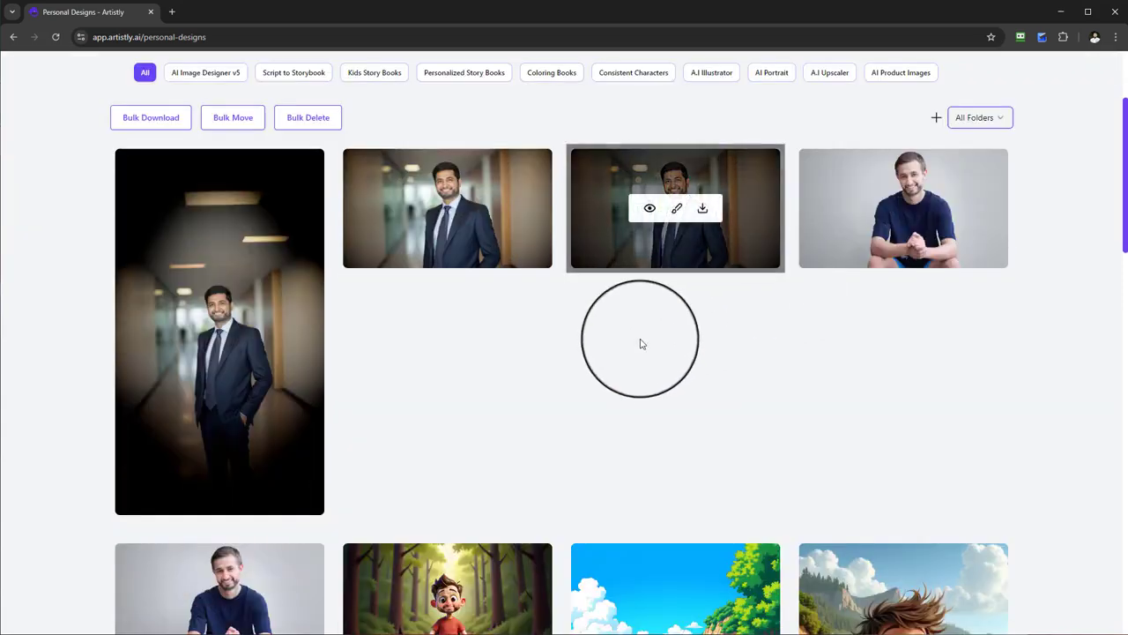
pyautogui.scroll(-2, 680, 336)
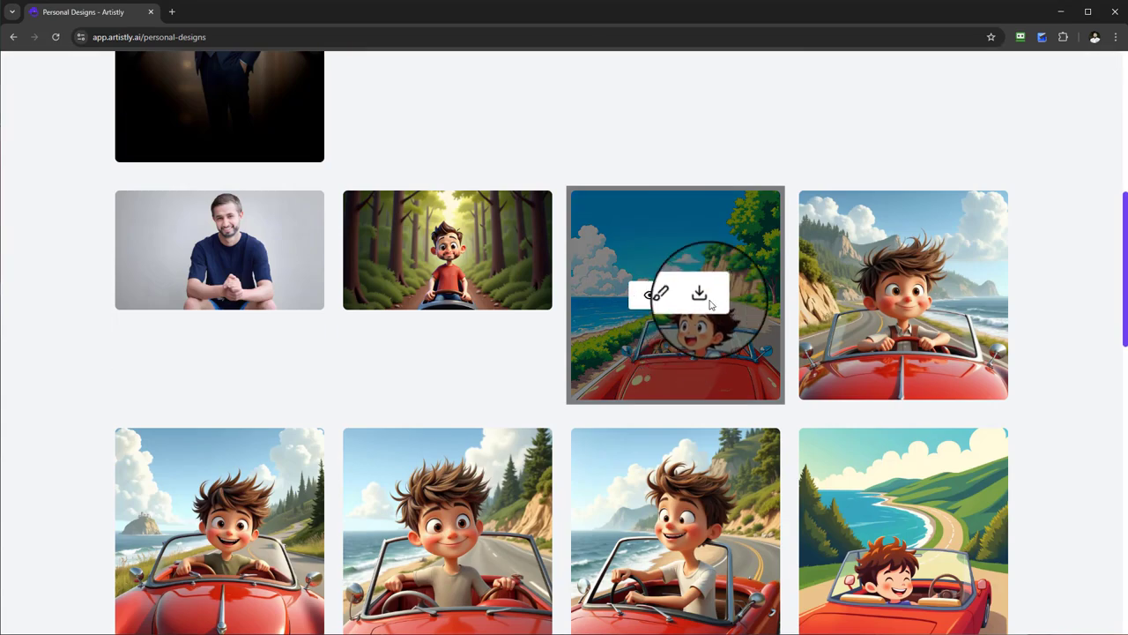
pyautogui.scroll(-3, 697, 326)
pyautogui.scroll(-1, 715, 333)
pyautogui.scroll(2, 846, 348)
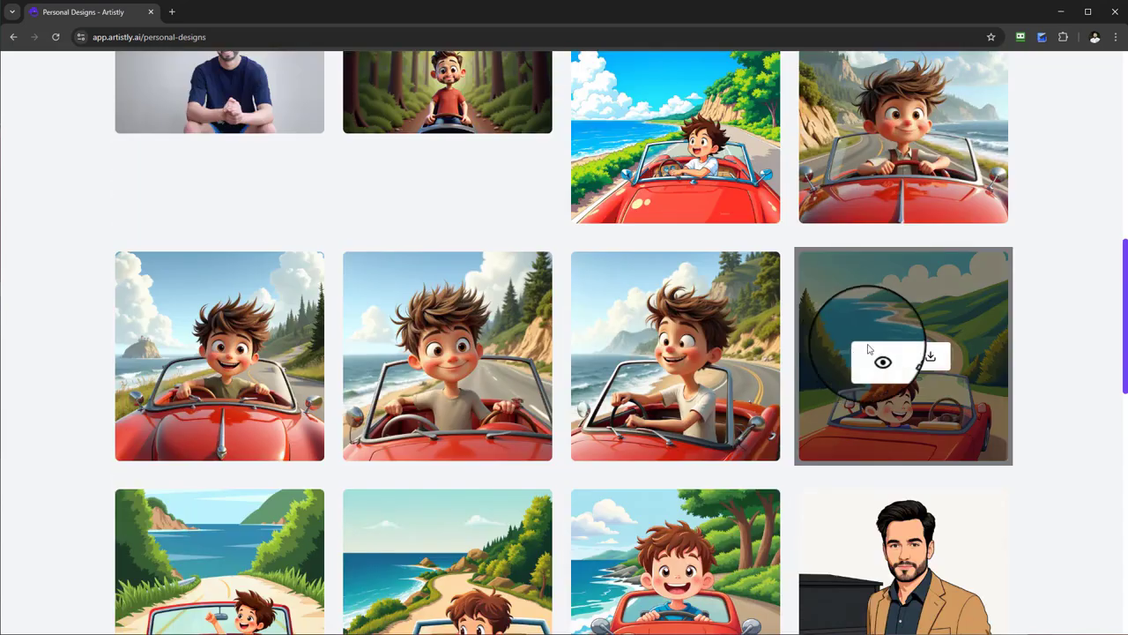
pyautogui.scroll(-1, 809, 320)
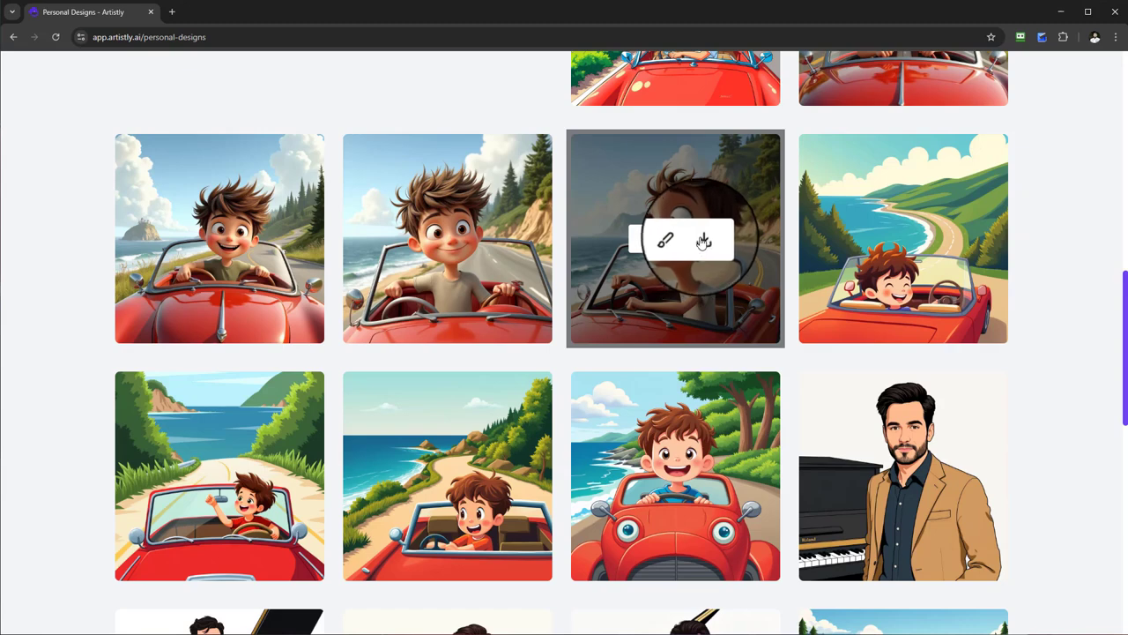
pyautogui.click(649, 241)
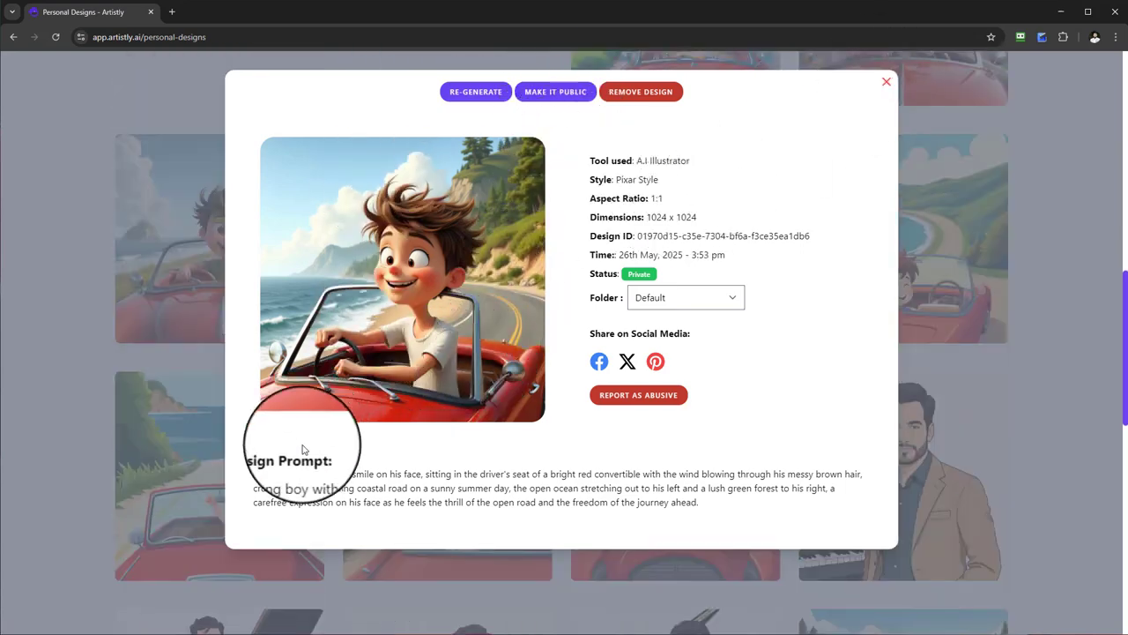
# - Examine the design's tool, style, aspect ratio and dimensions, and highlight its Design ID line
pyautogui.moveTo(594, 165); pyautogui.dragTo(602, 201)
pyautogui.doubleClick(602, 179)
pyautogui.doubleClick(658, 197)
pyautogui.click(685, 218)
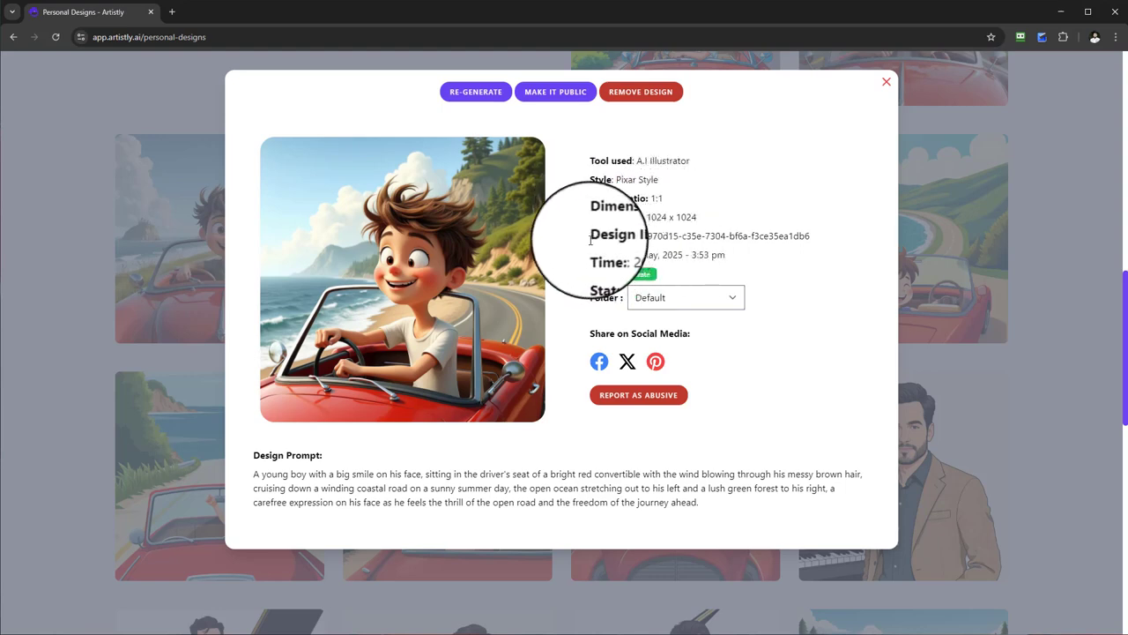
pyautogui.moveTo(590, 240); pyautogui.dragTo(782, 232)
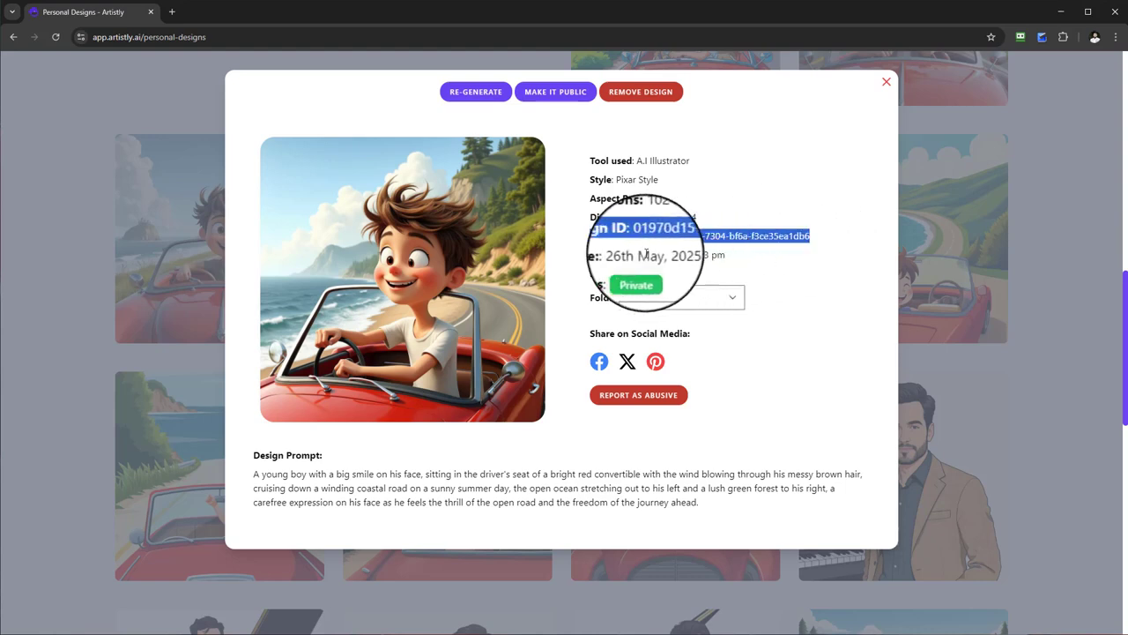
pyautogui.click(587, 244)
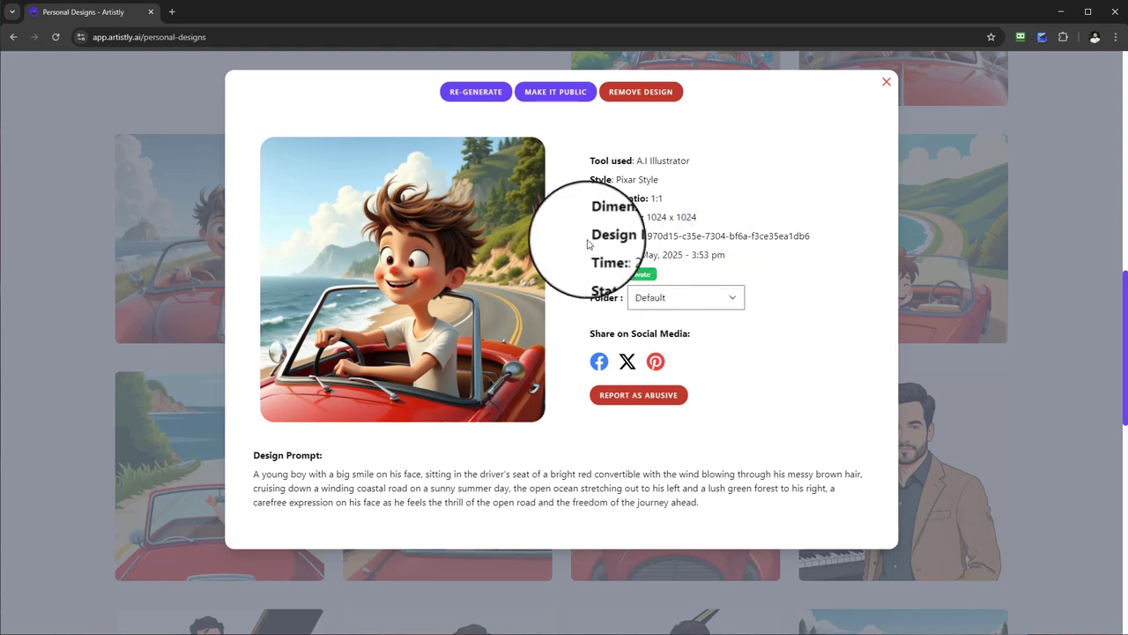
pyautogui.moveTo(591, 236); pyautogui.dragTo(799, 236)
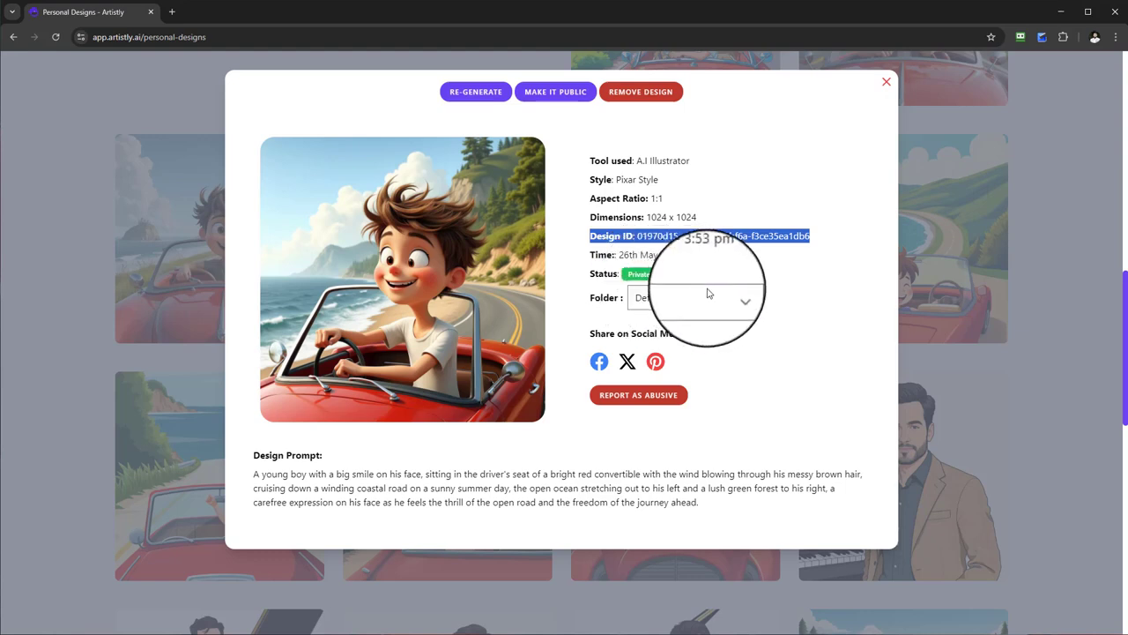
# - Assign the convertible design to the "Client (NAME HERE)" folder and close its details
pyautogui.click(595, 309)
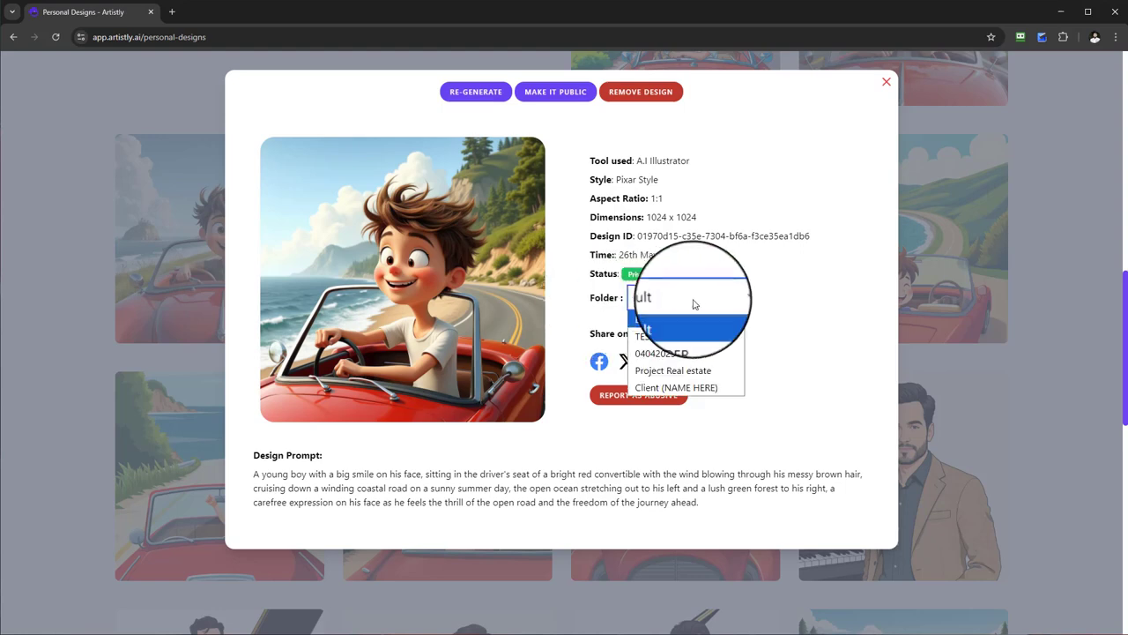
pyautogui.click(671, 389)
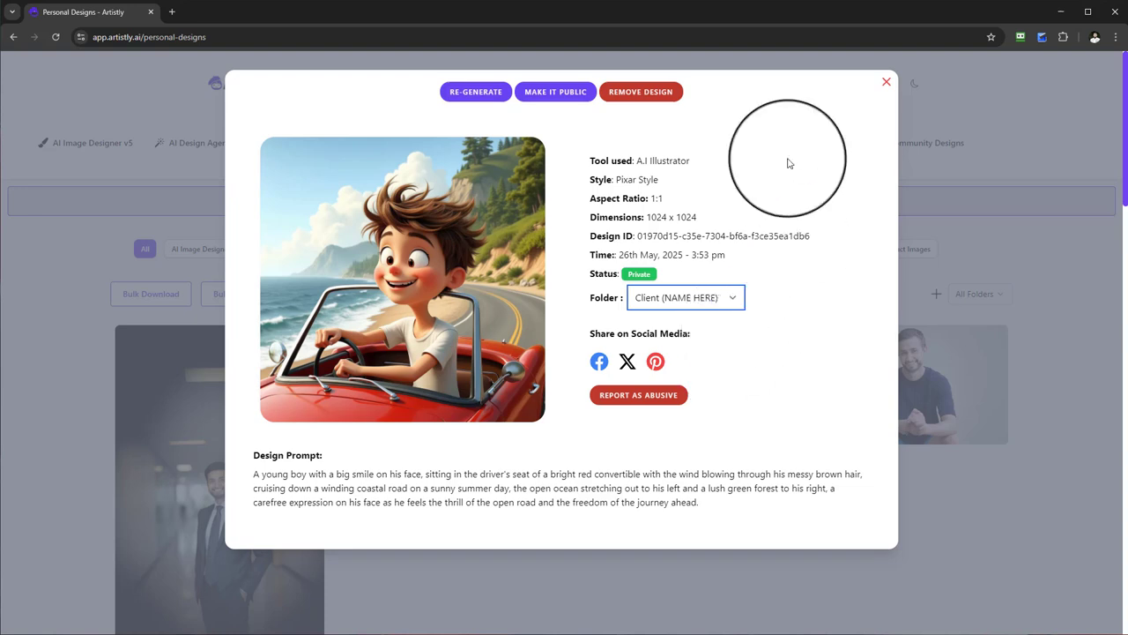
pyautogui.click(887, 83)
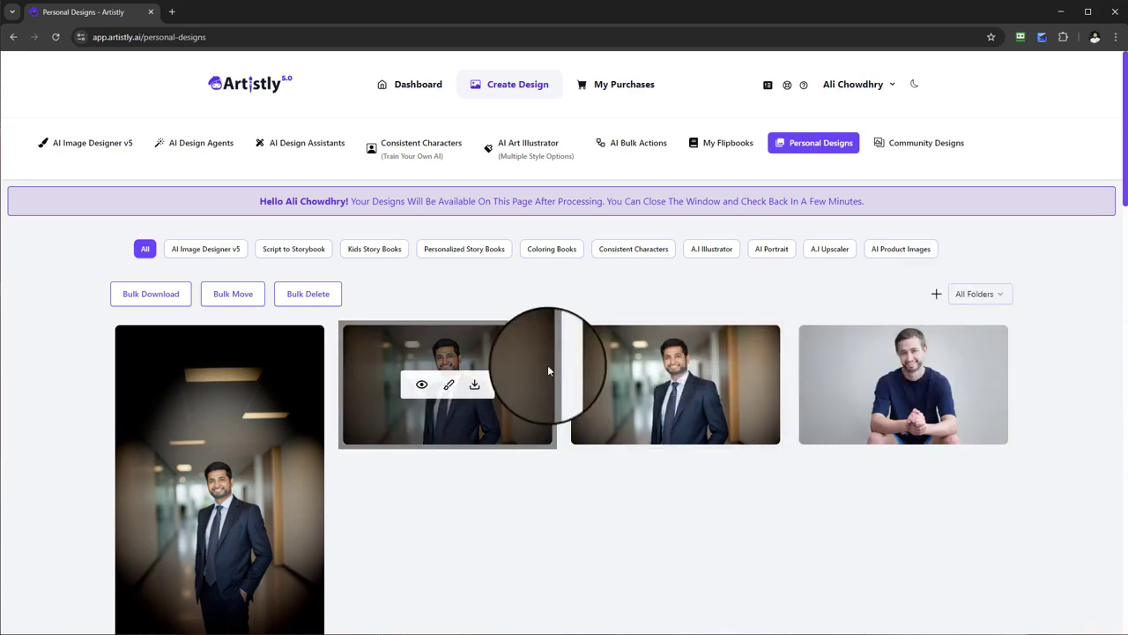
# - Open the Community Designs gallery and browse the publicly shared images
pyautogui.scroll(-1, 547, 365)
pyautogui.scroll(1, 550, 370)
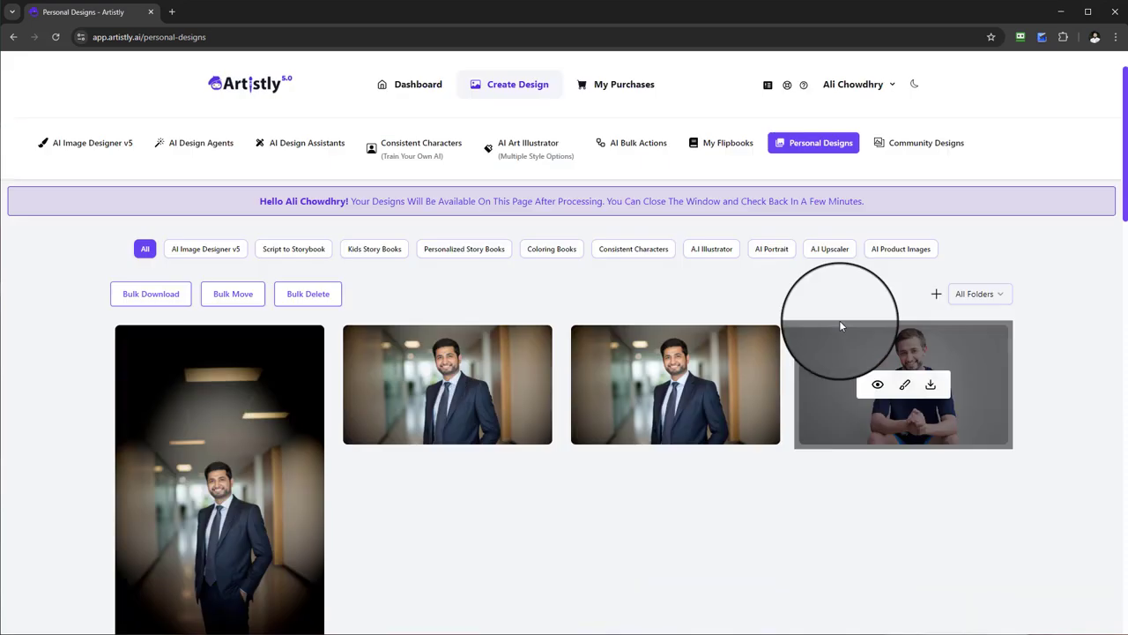
pyautogui.click(916, 149)
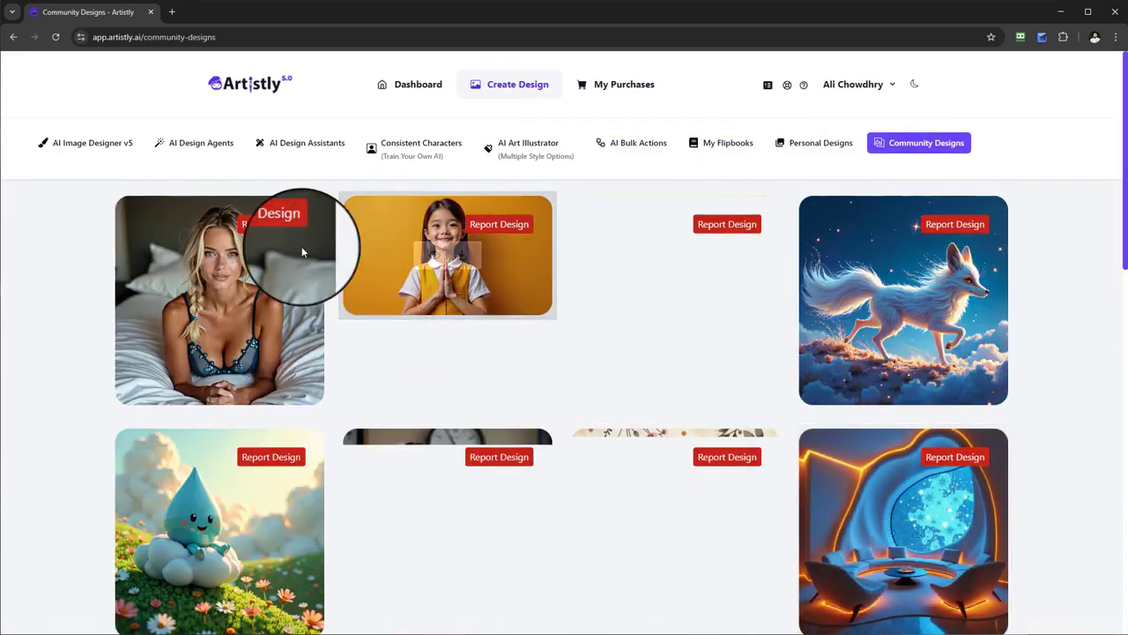
pyautogui.scroll(-3, 476, 247)
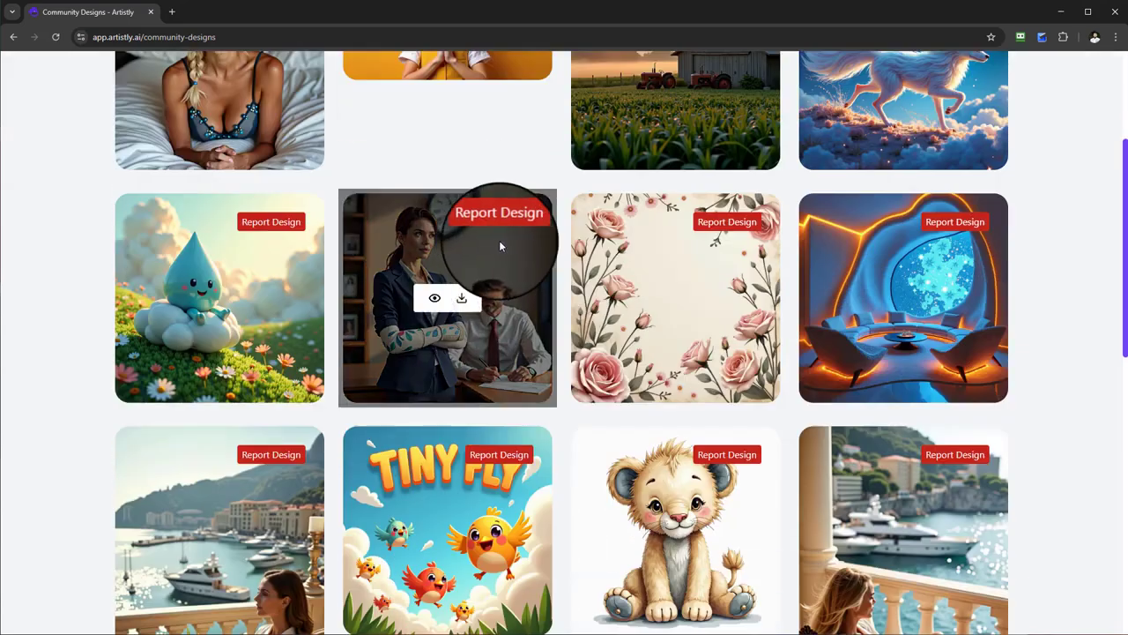
pyautogui.scroll(2, 953, 343)
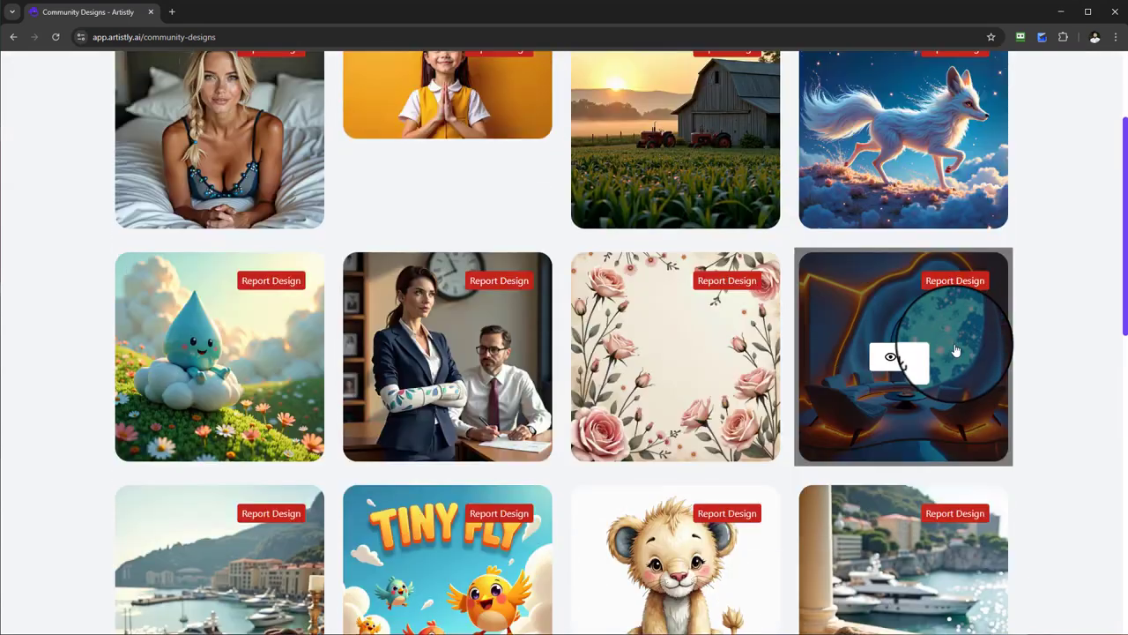
pyautogui.scroll(-1, 954, 351)
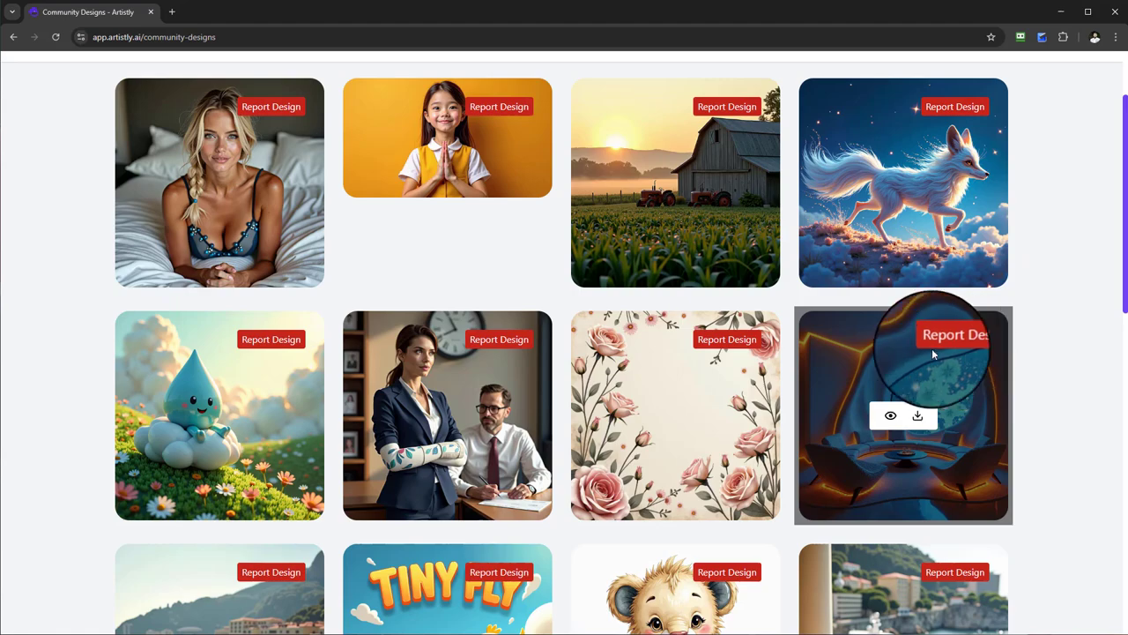
pyautogui.scroll(-1, 932, 348)
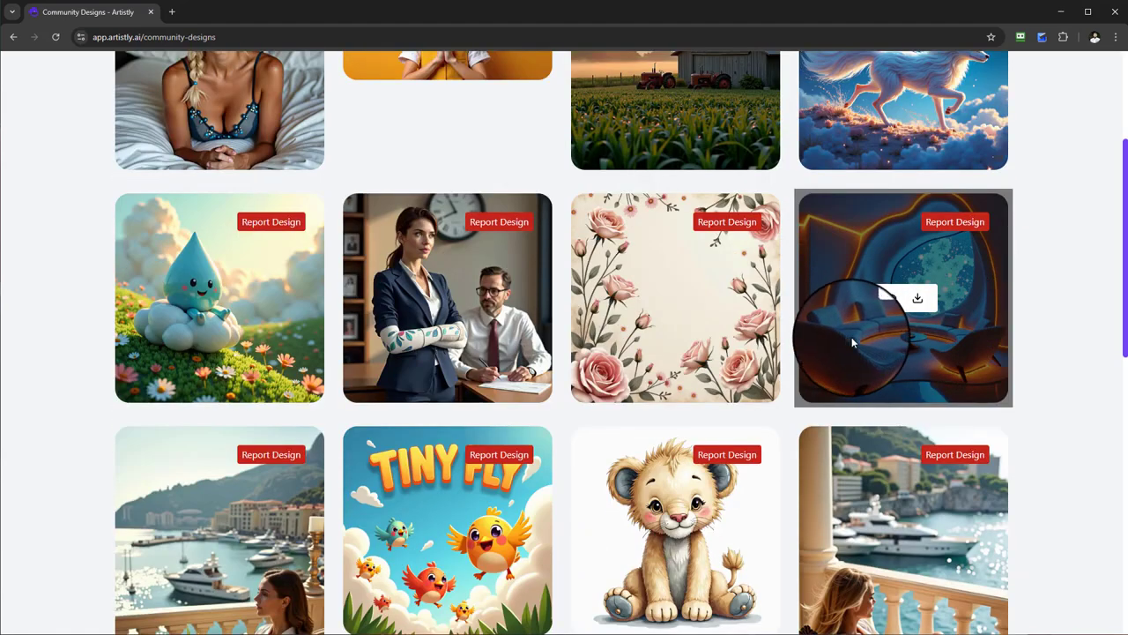
pyautogui.scroll(-2, 851, 337)
pyautogui.scroll(-4, 853, 333)
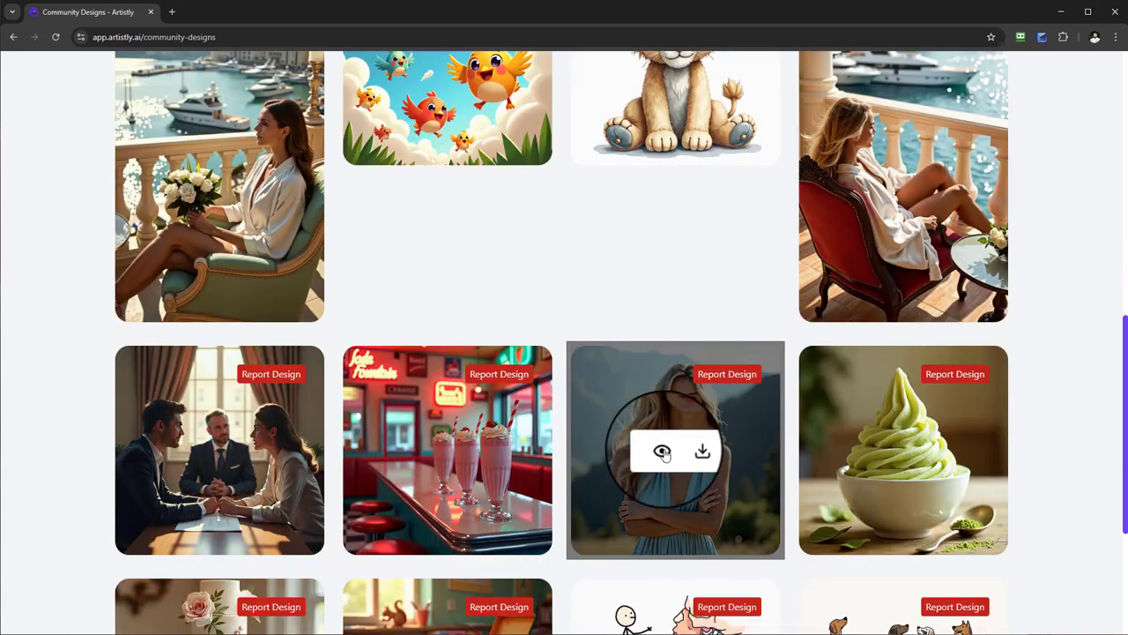
# - View the details of the community design showing the blonde woman in a blue halter-neck dress, highlight its Design Prompt, and close them
pyautogui.click(660, 462)
pyautogui.moveTo(648, 513); pyautogui.dragTo(251, 432)
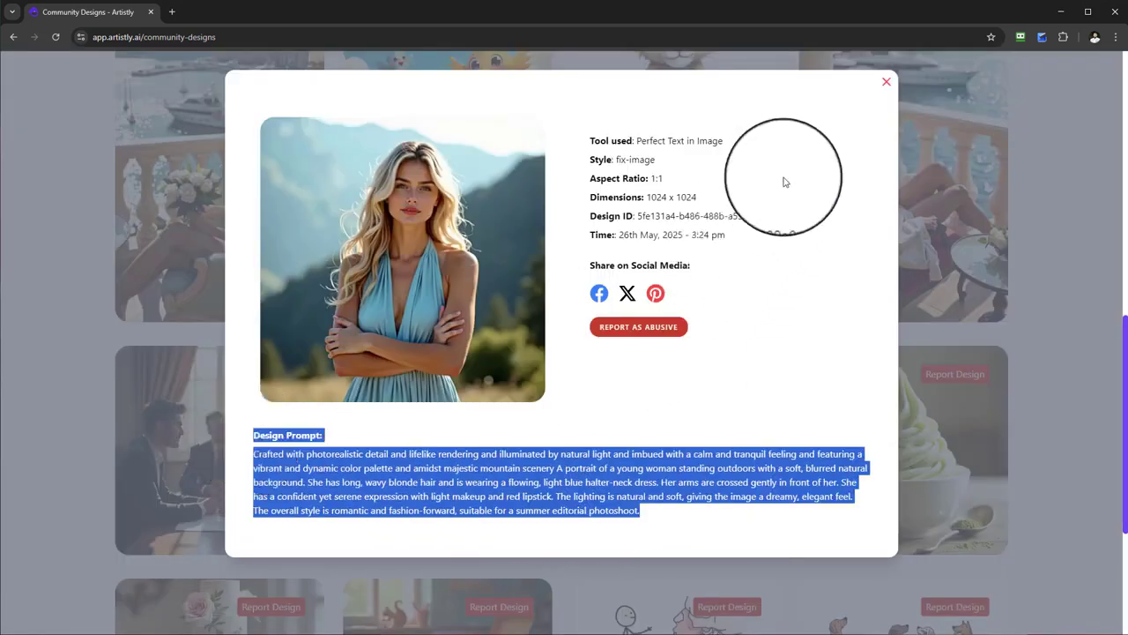
pyautogui.click(885, 84)
# - In Personal Designs, make the image of the boy in a beige T-shirt driving the red convertible public
pyautogui.scroll(5, 873, 191)
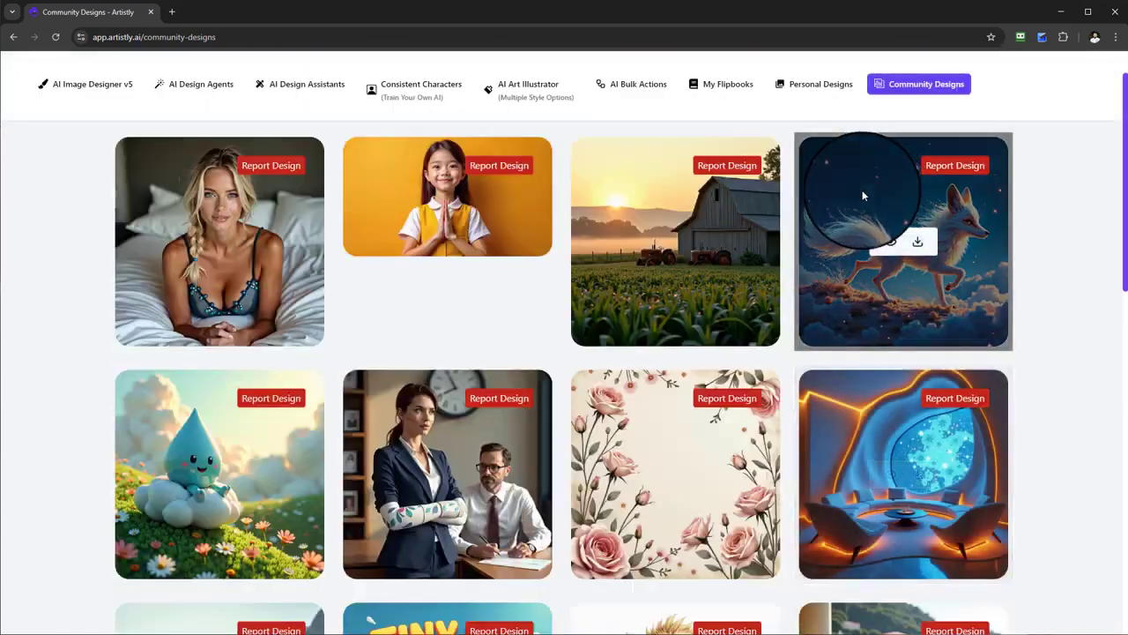
pyautogui.click(802, 151)
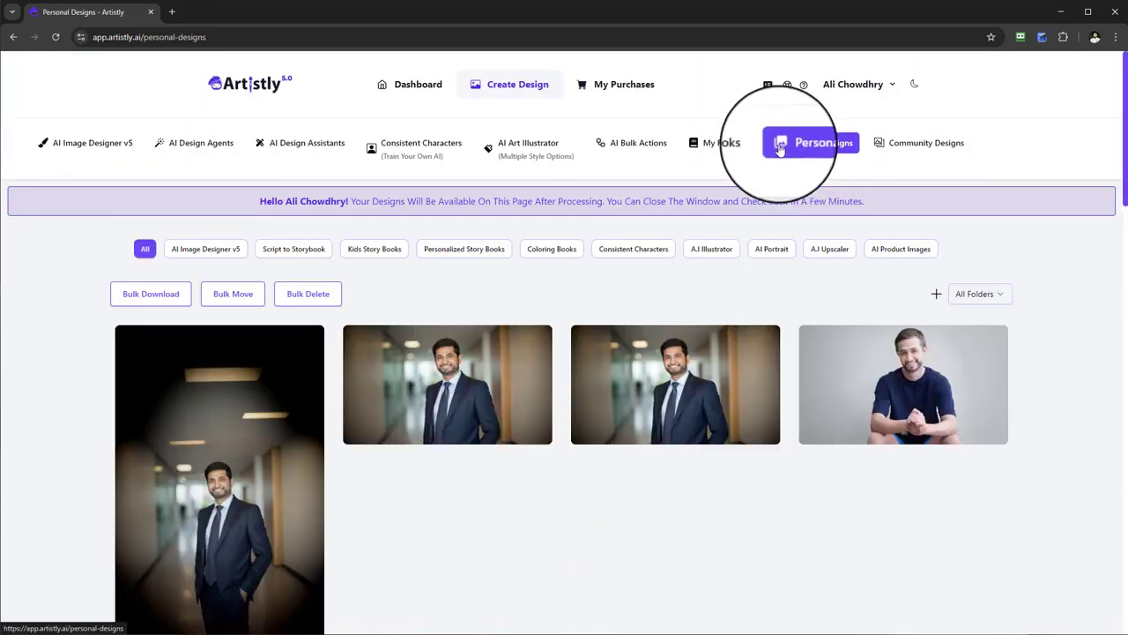
pyautogui.scroll(-2, 611, 356)
pyautogui.scroll(-7, 610, 356)
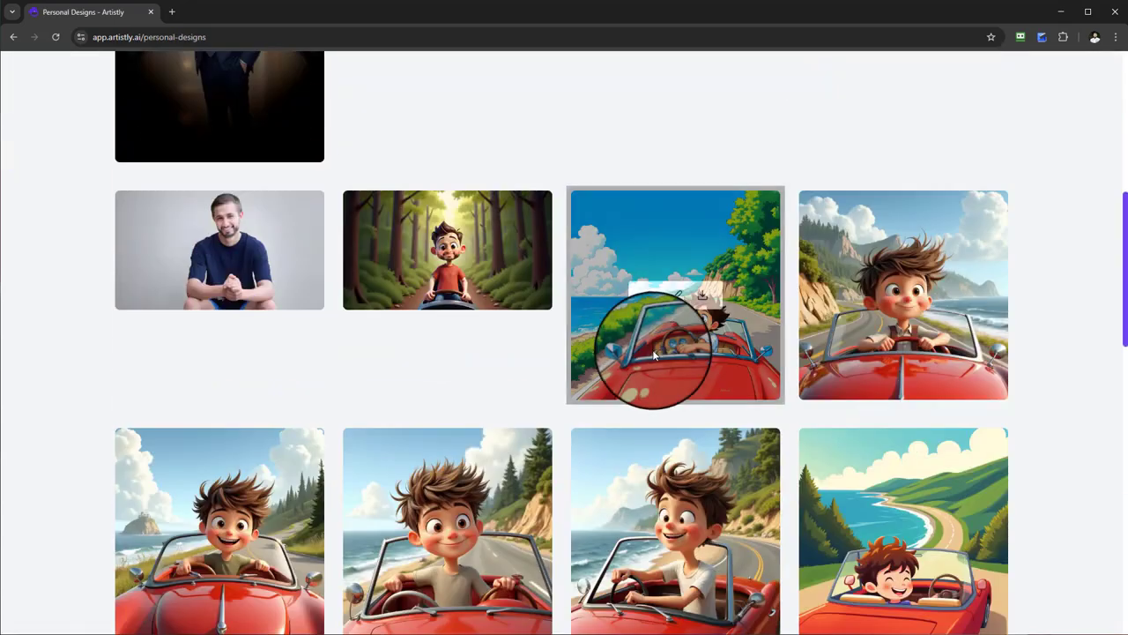
pyautogui.scroll(-2, 625, 383)
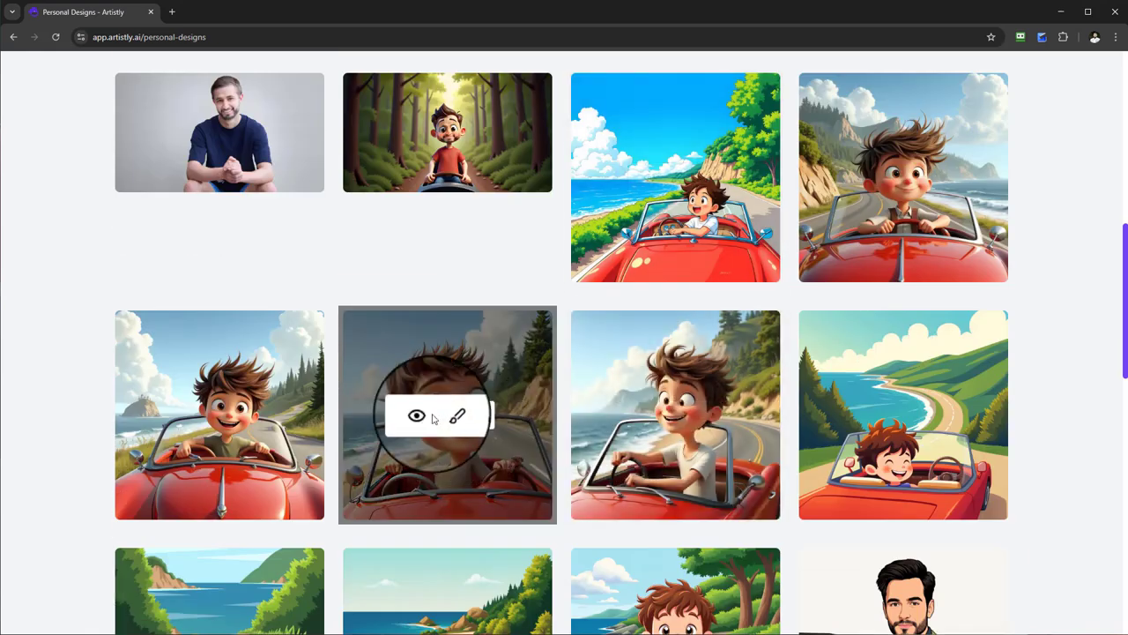
pyautogui.click(417, 415)
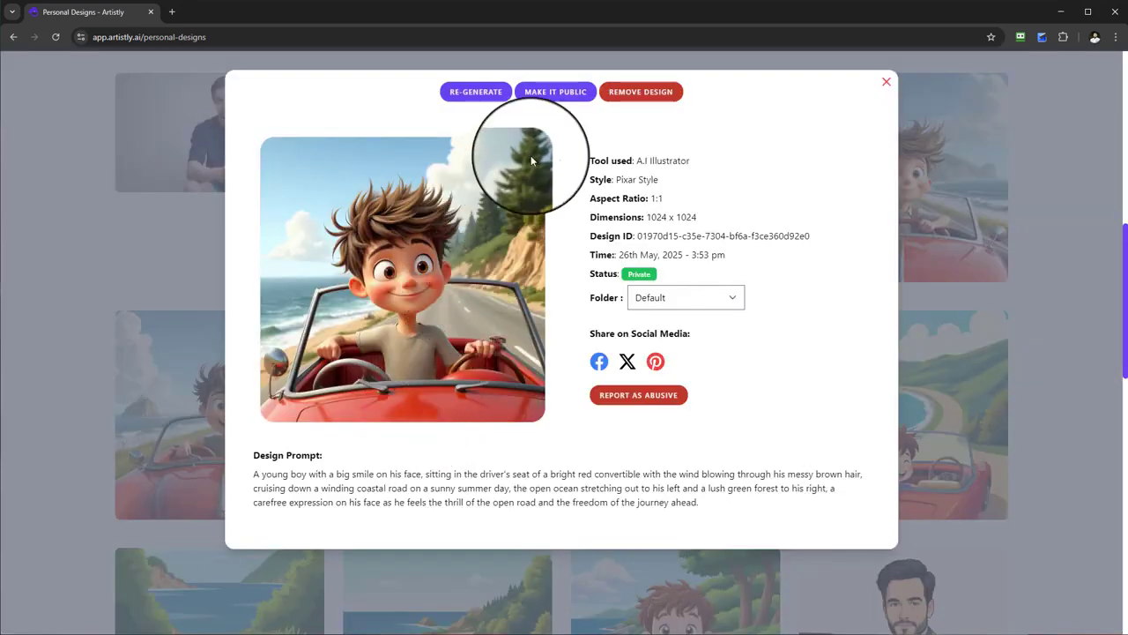
pyautogui.click(561, 93)
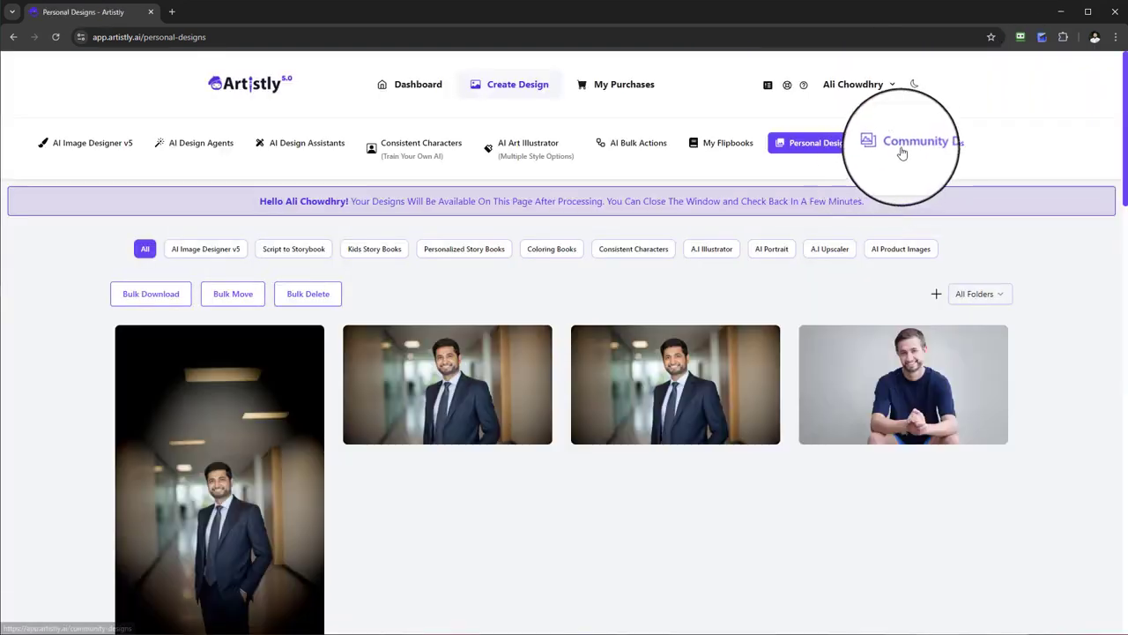
# - Look through the Community Designs gallery to its end, load more designs, and examine the additional images
pyautogui.click(901, 152)
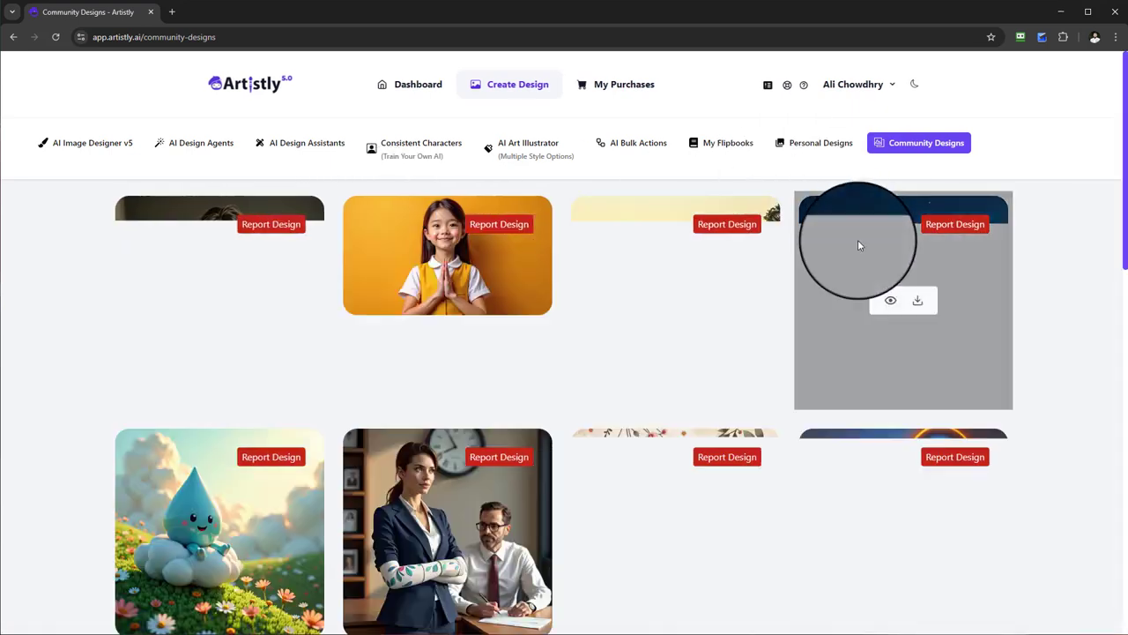
pyautogui.scroll(-5, 1021, 320)
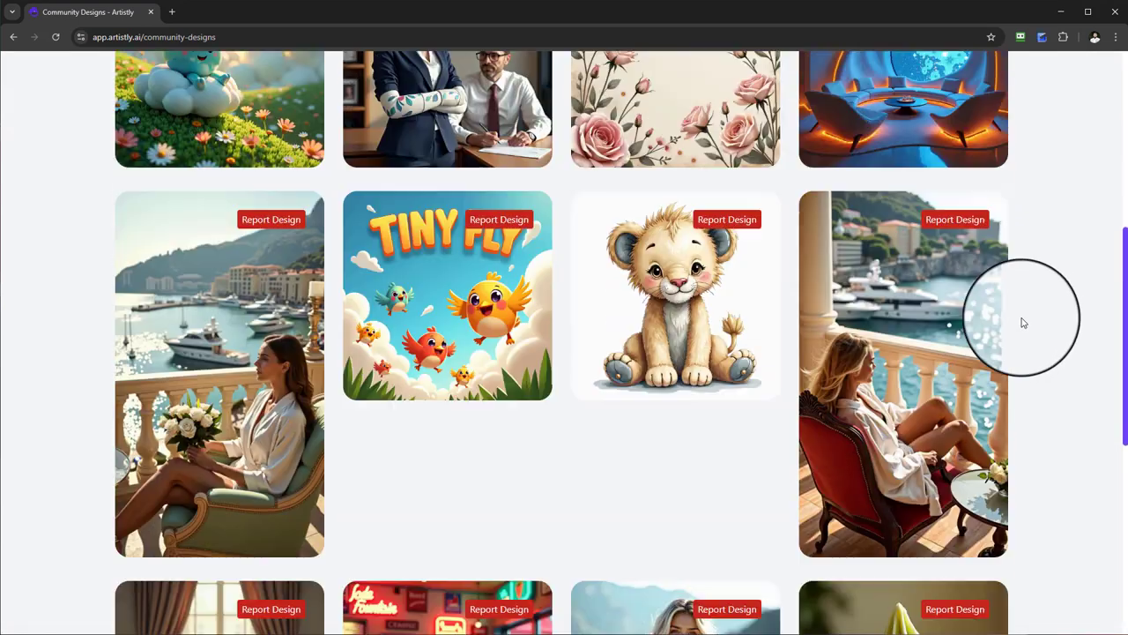
pyautogui.scroll(-5, 1020, 322)
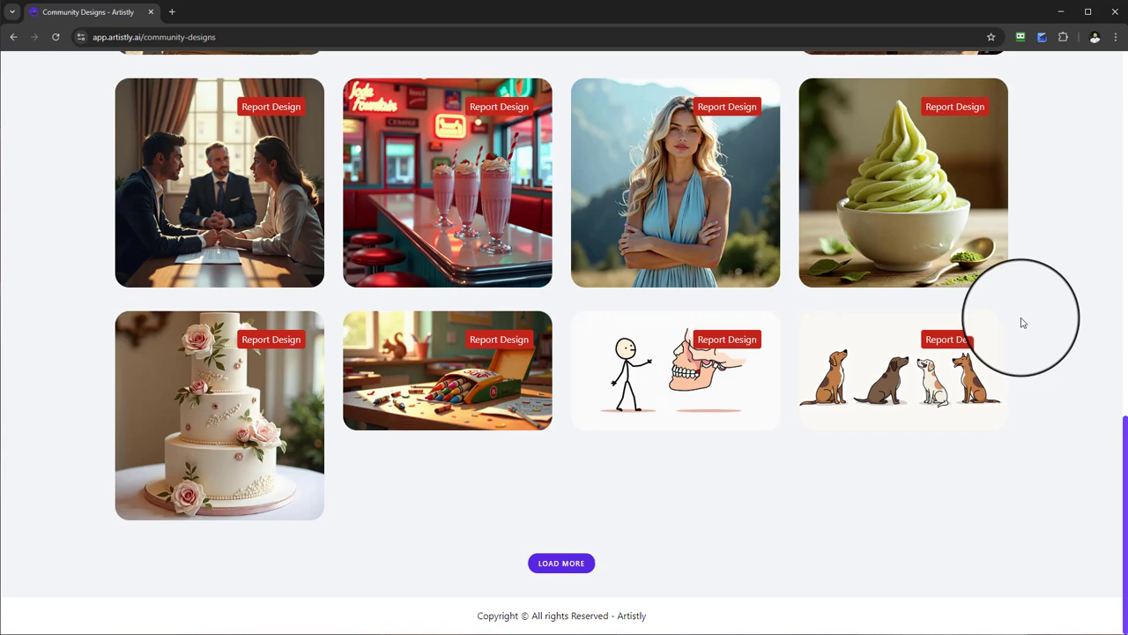
pyautogui.click(564, 563)
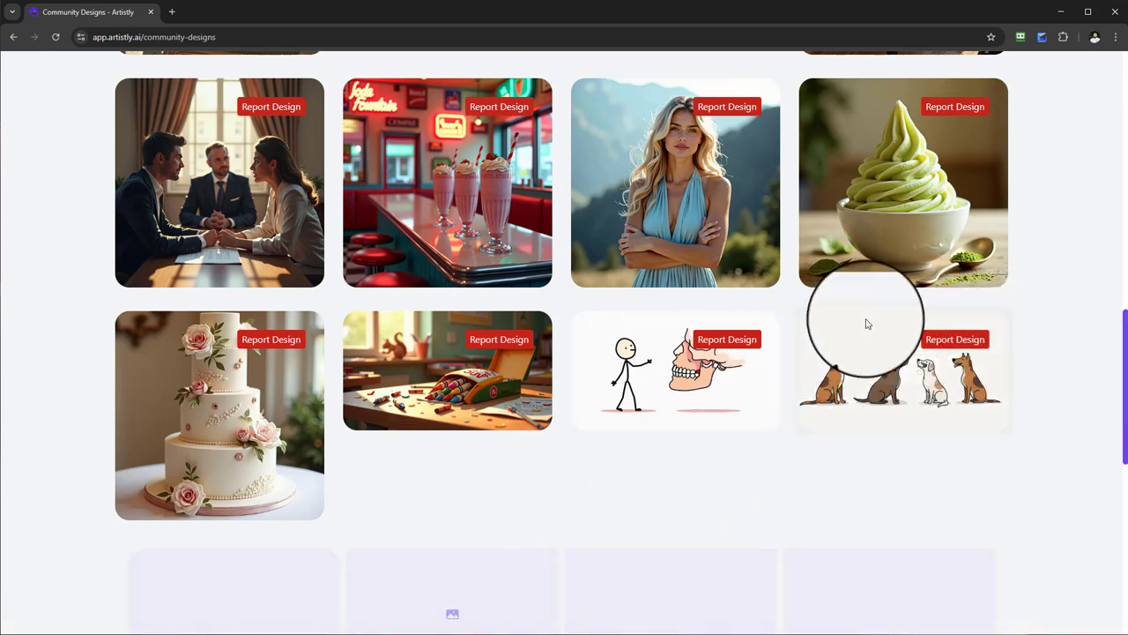
pyautogui.scroll(-3, 906, 317)
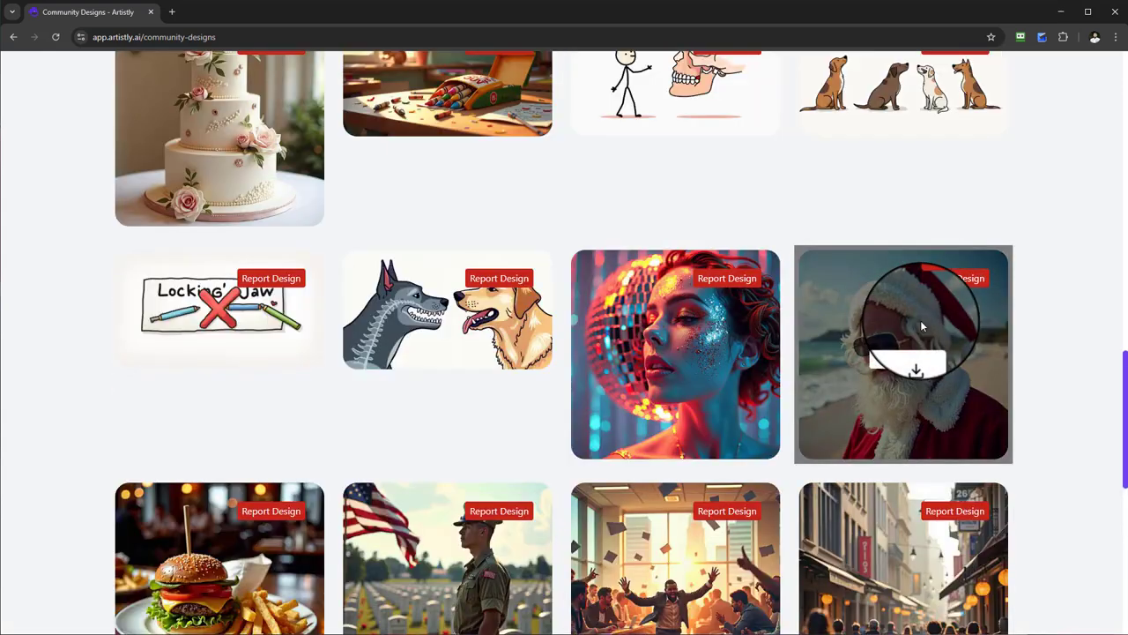
pyautogui.scroll(-4, 922, 326)
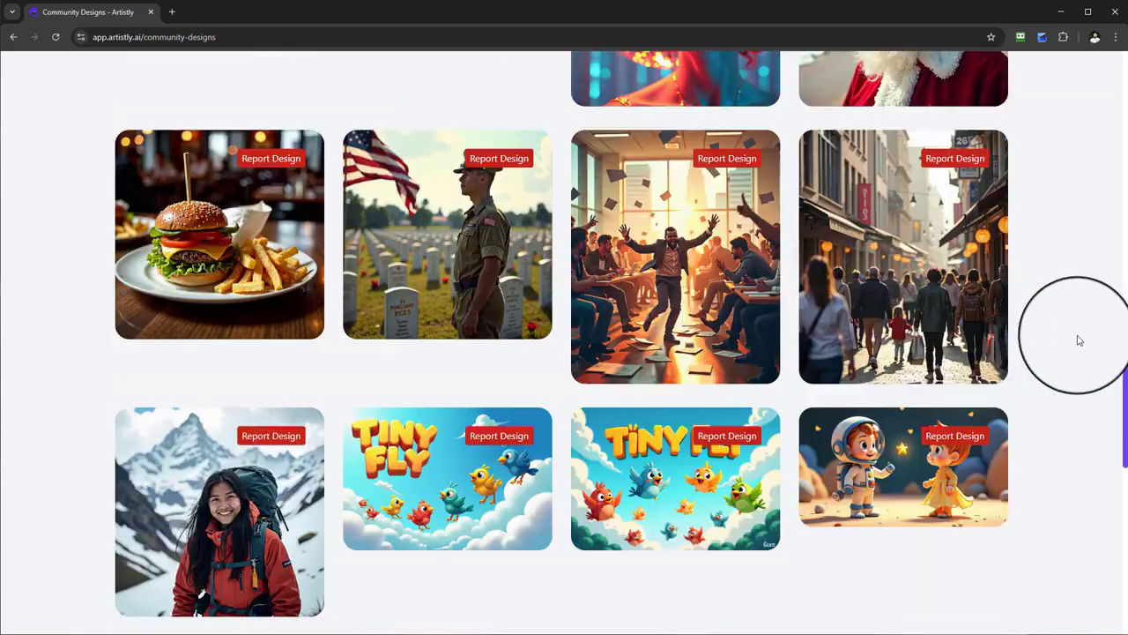
pyautogui.scroll(-2, 1078, 340)
pyautogui.scroll(-1, 714, 317)
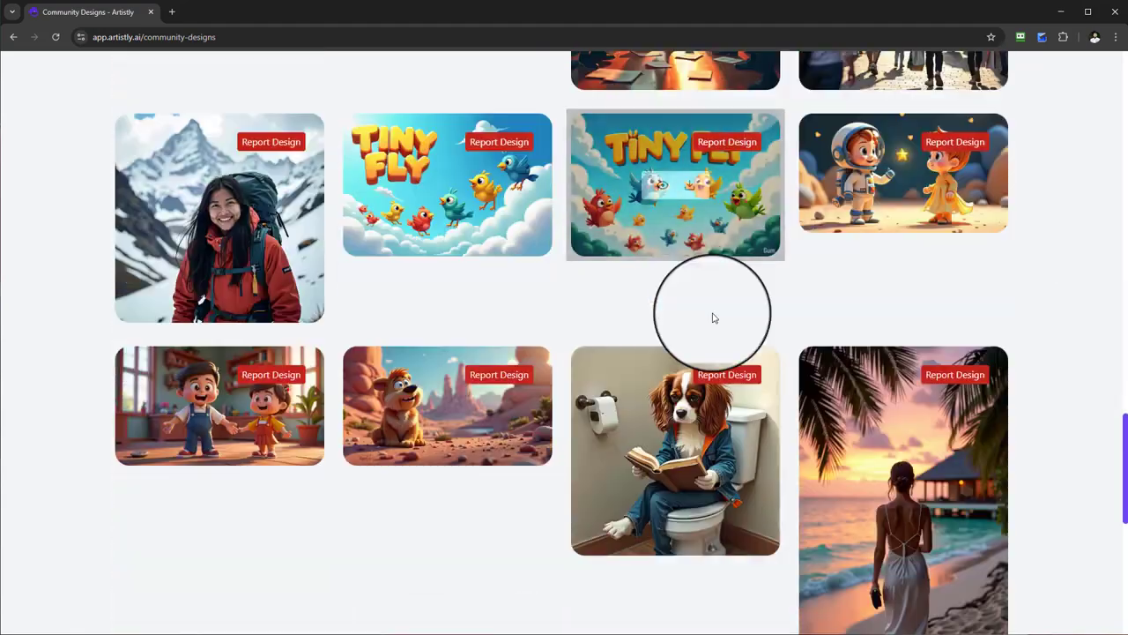
pyautogui.scroll(3, 1108, 403)
pyautogui.scroll(5, 1124, 245)
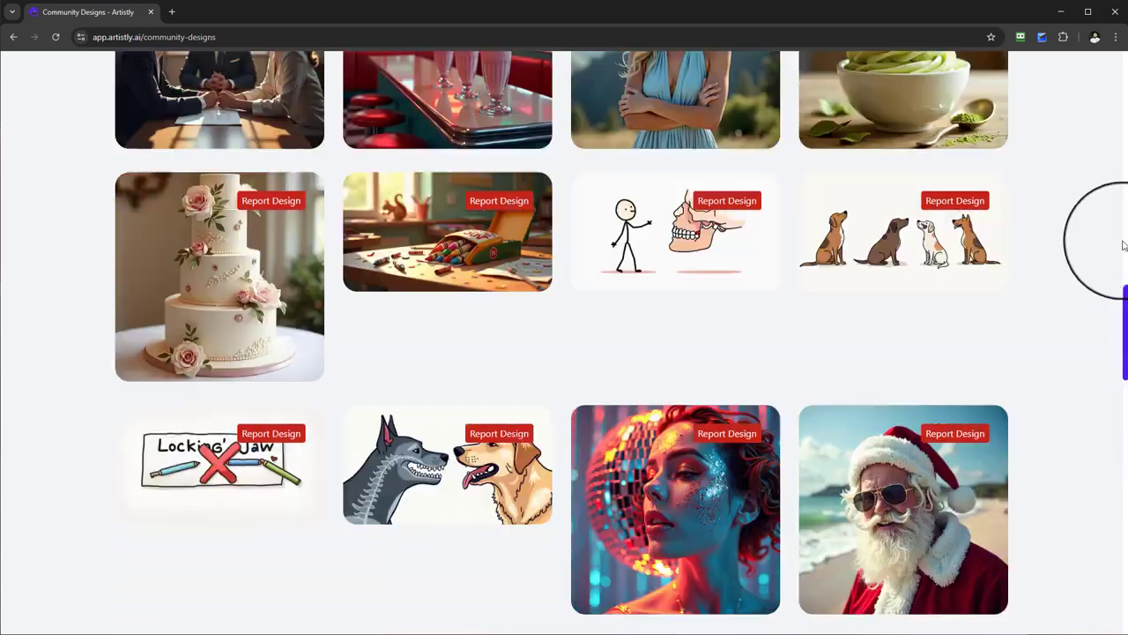
pyautogui.scroll(10, 1124, 245)
# - Find the beige T-shirt boy in the red convertible in Personal Designs and open that image in the design editor
pyautogui.click(819, 144)
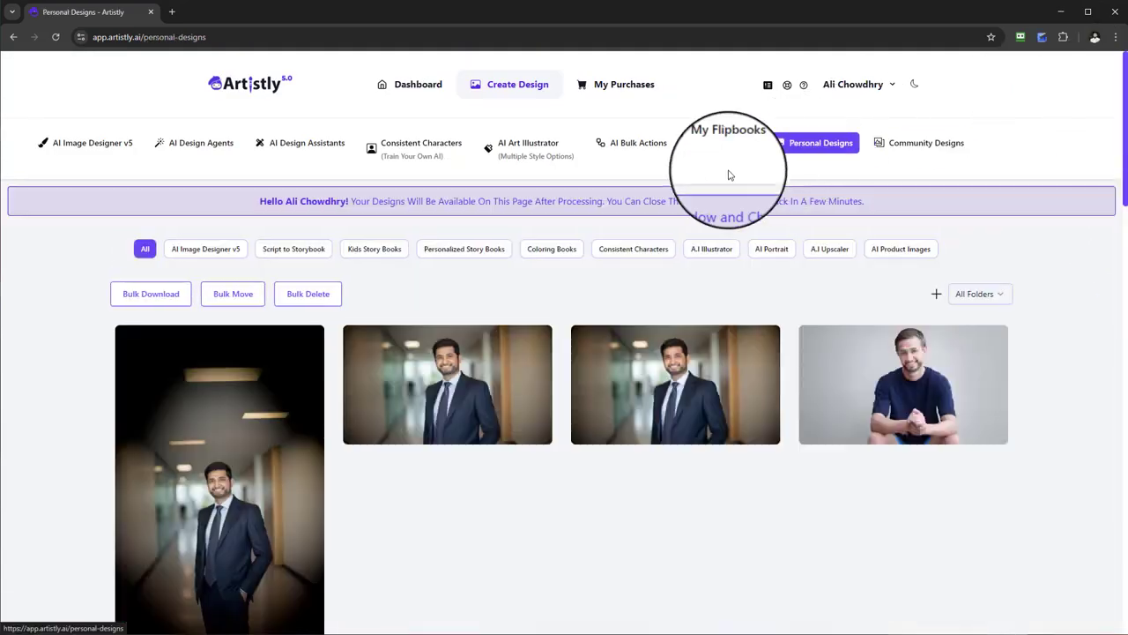
pyautogui.scroll(-3, 634, 349)
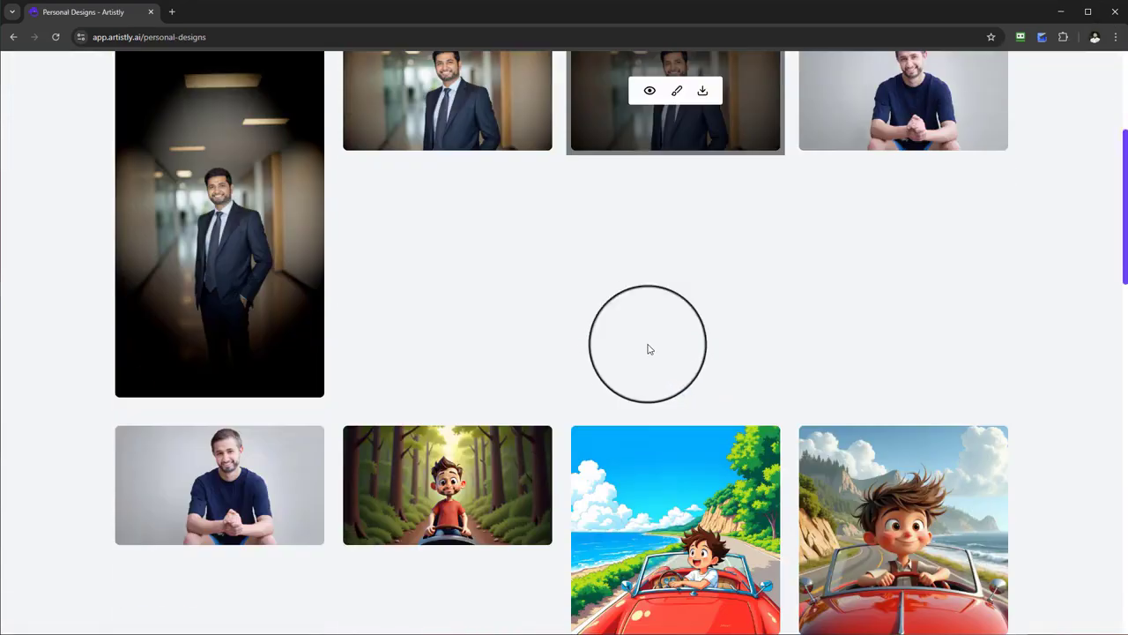
pyautogui.scroll(-2, 648, 349)
pyautogui.scroll(-1, 691, 203)
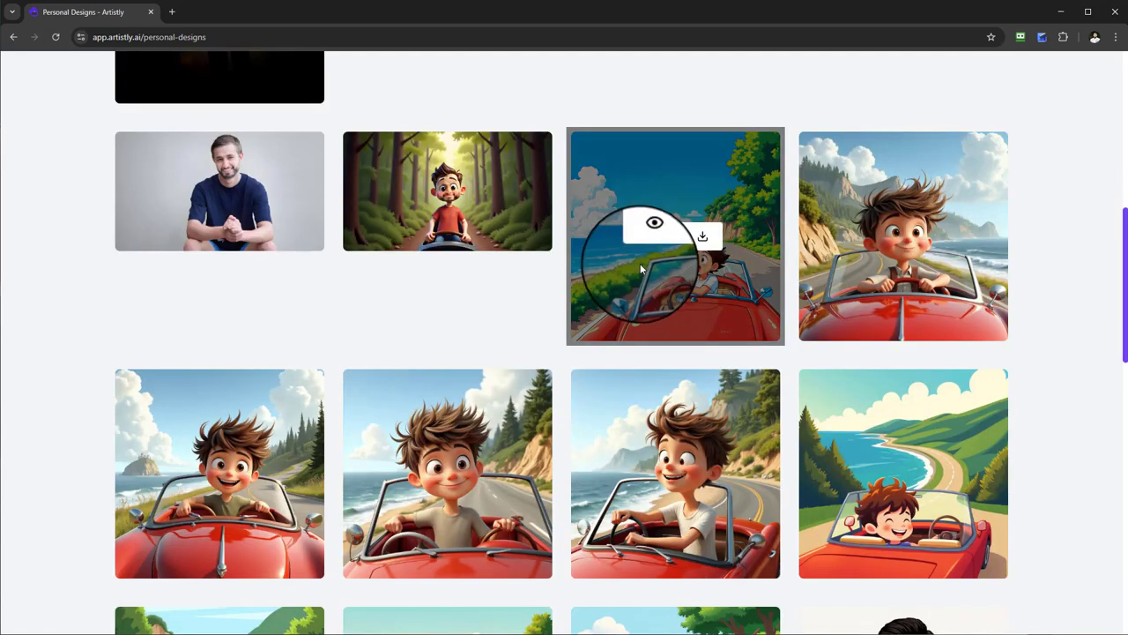
pyautogui.scroll(-2, 641, 266)
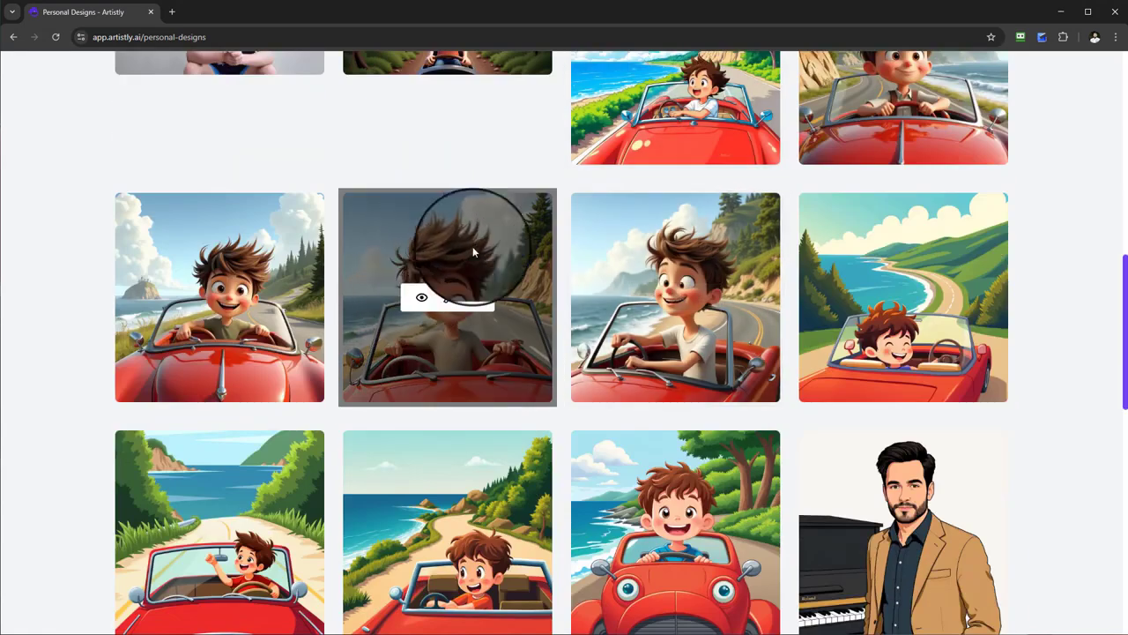
pyautogui.click(448, 299)
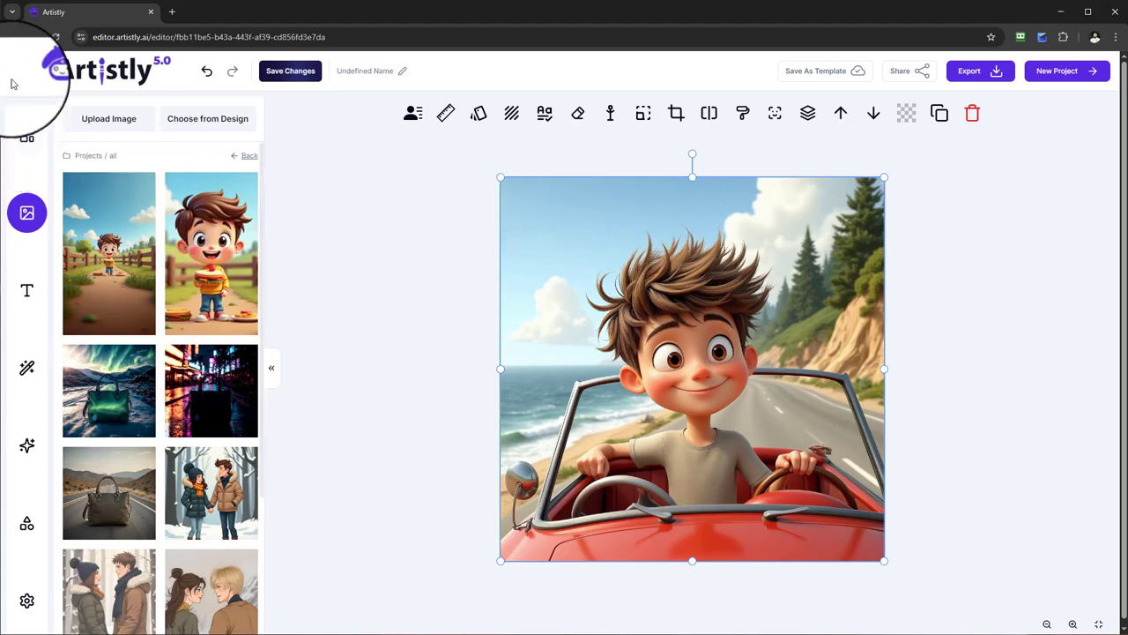
# - Leave the editor for the main dashboard and return to Personal Designs by way of the Fast AI Image Designer
pyautogui.click(65, 73)
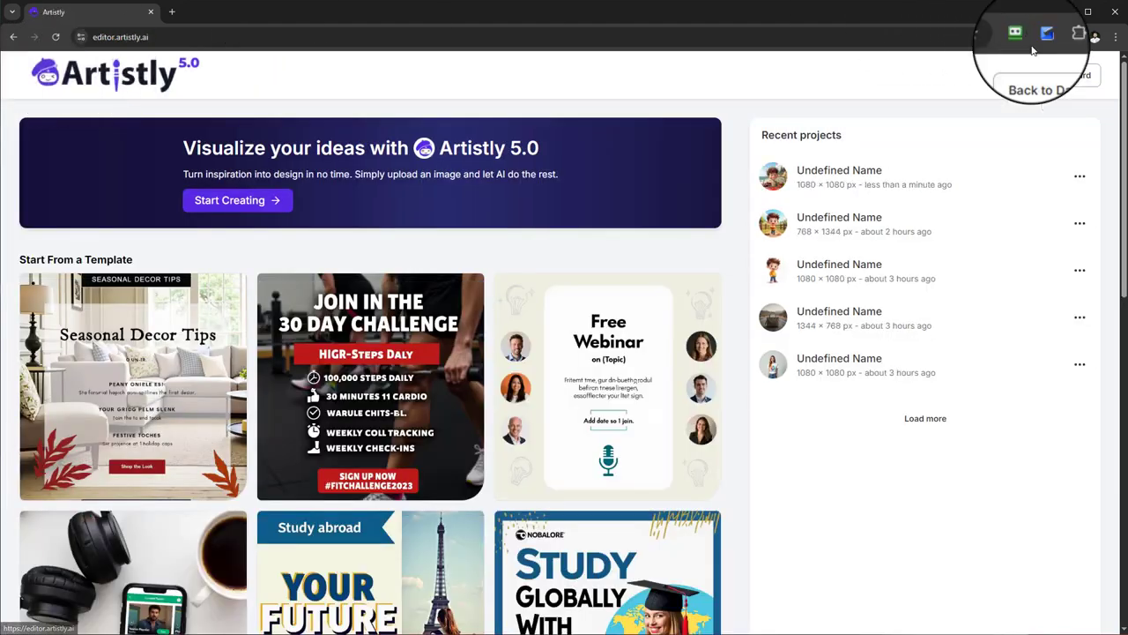
pyautogui.click(1054, 77)
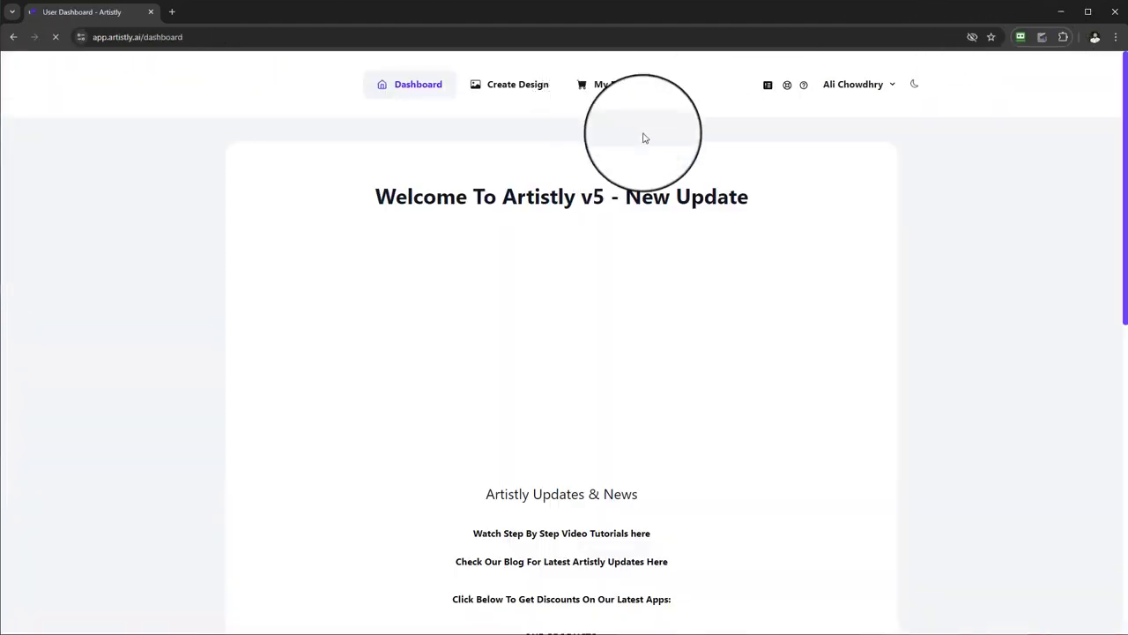
pyautogui.click(528, 88)
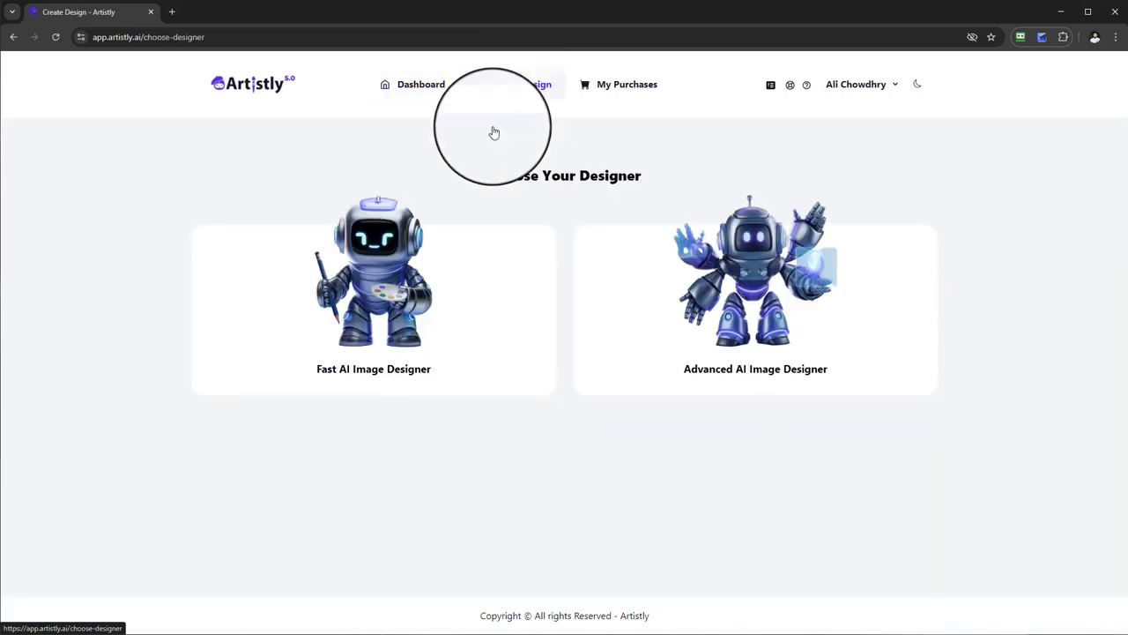
pyautogui.click(453, 323)
pyautogui.click(832, 148)
pyautogui.moveTo(994, 391)
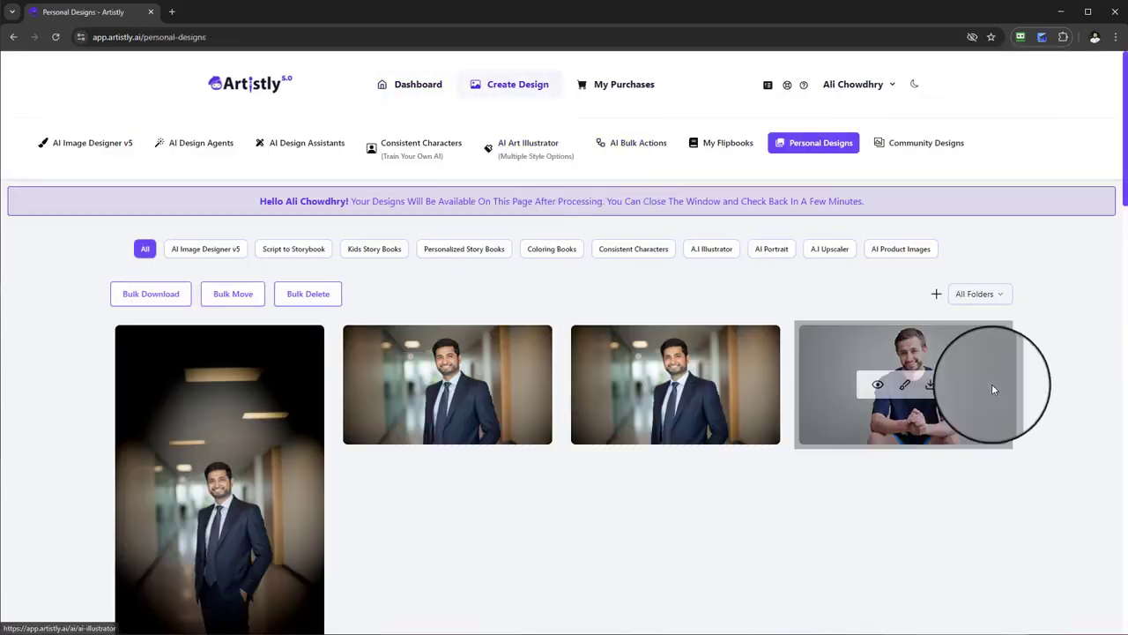
# - Filter the personal designs by AI Image Designer v5 and open the details of the GYM water bottle design
pyautogui.scroll(-4, 974, 376)
pyautogui.scroll(3, 970, 378)
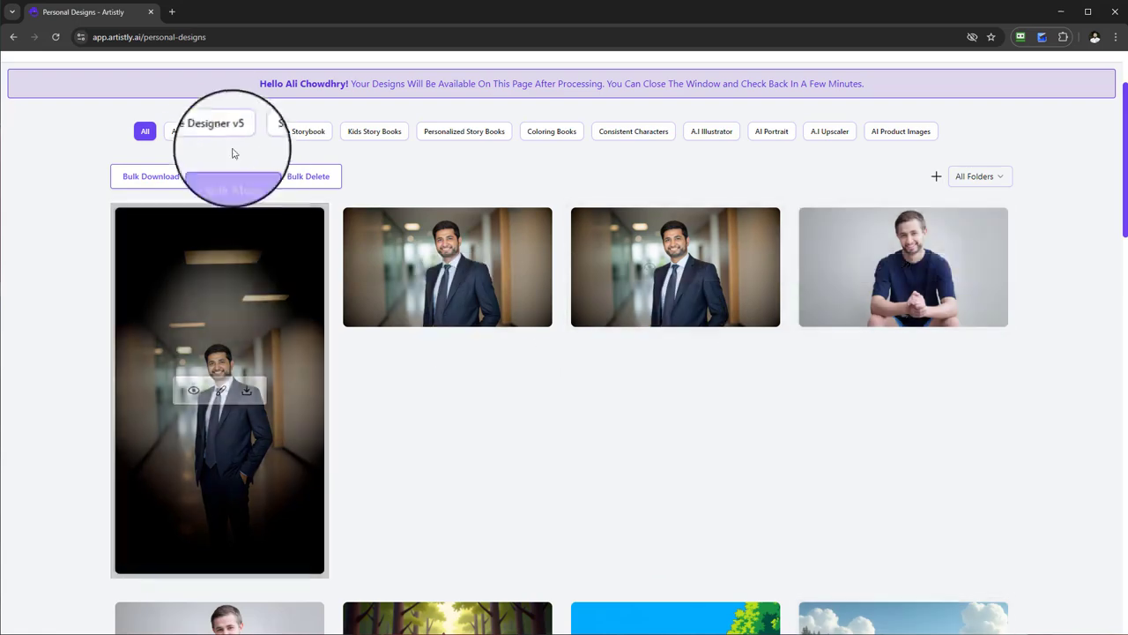
pyautogui.click(205, 131)
pyautogui.scroll(-3, 882, 304)
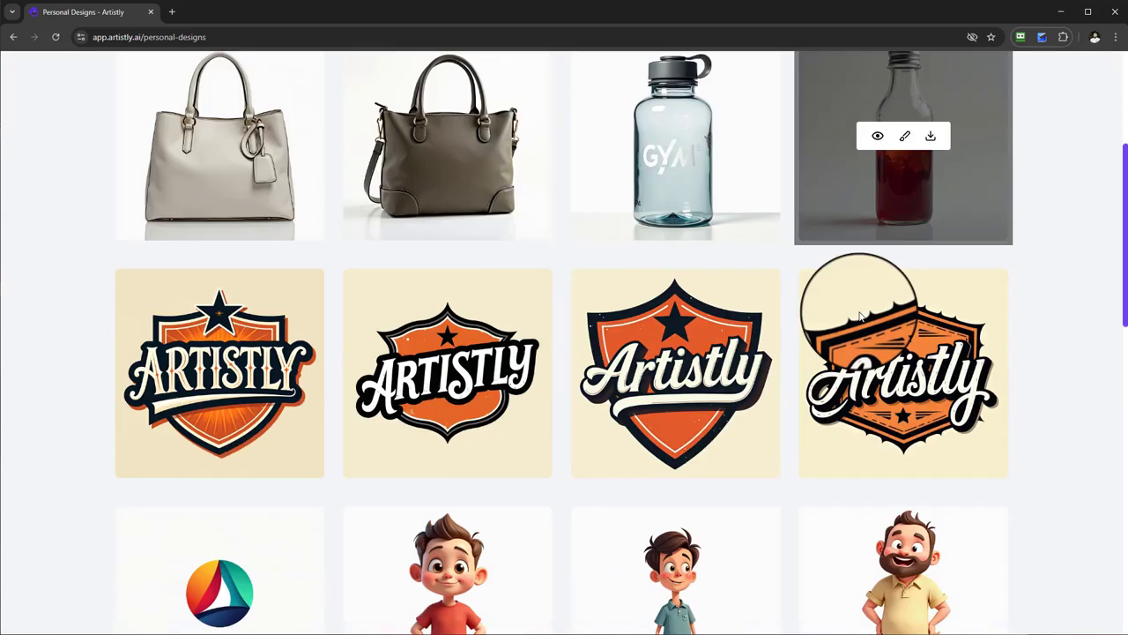
pyautogui.scroll(3, 812, 315)
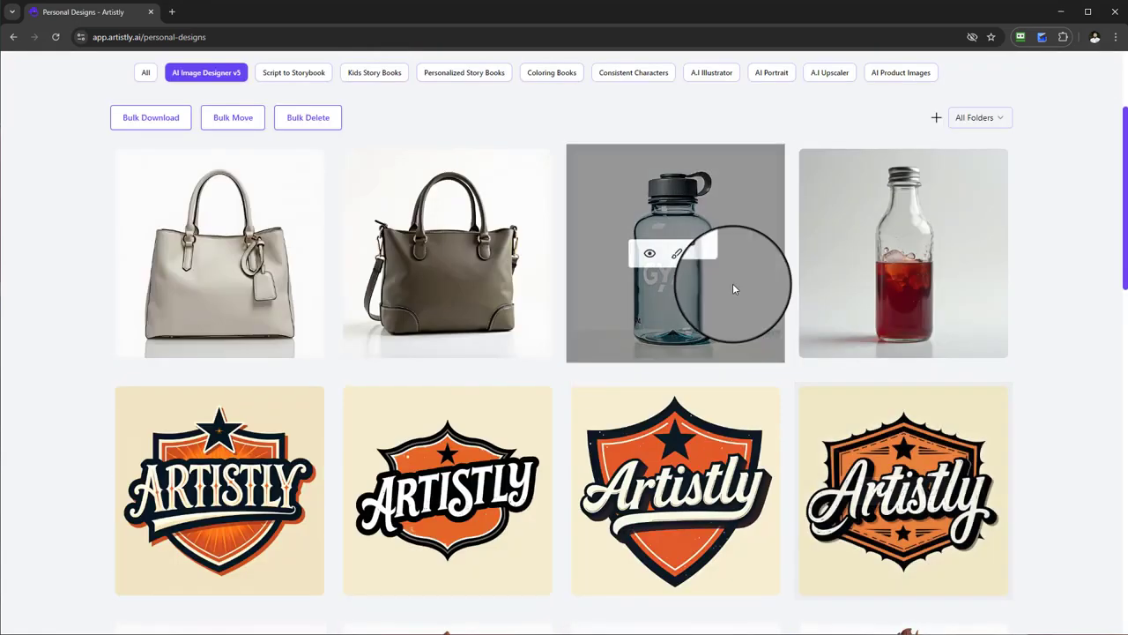
pyautogui.click(651, 255)
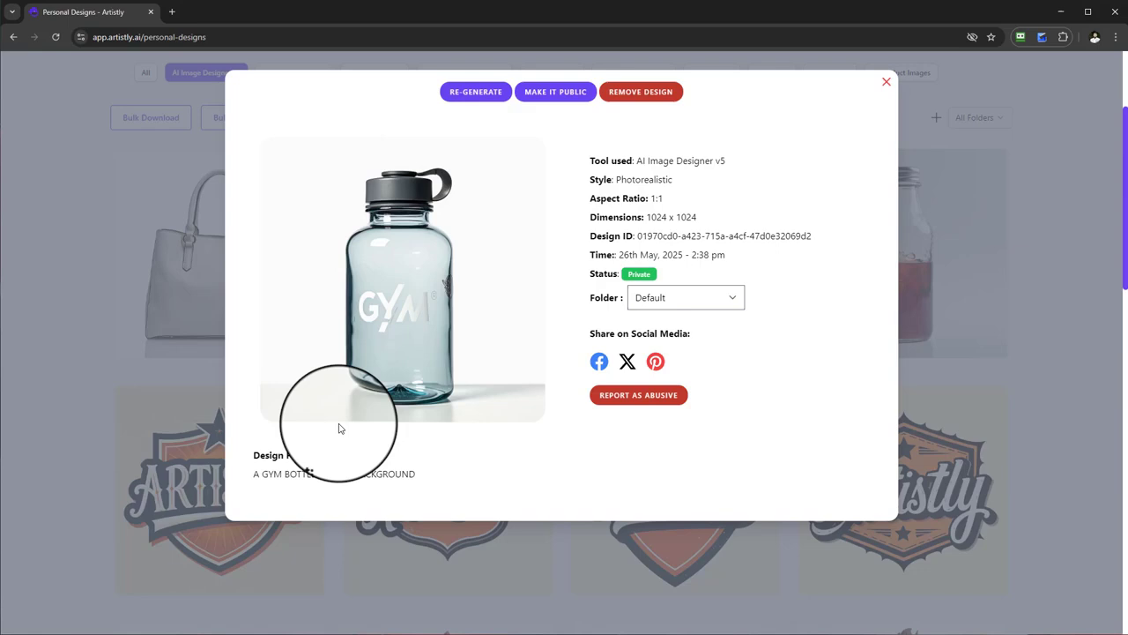
# - Close the GYM bottle design's details and look through the AI Image Designer v5 designs
pyautogui.click(886, 83)
pyautogui.scroll(-6, 890, 229)
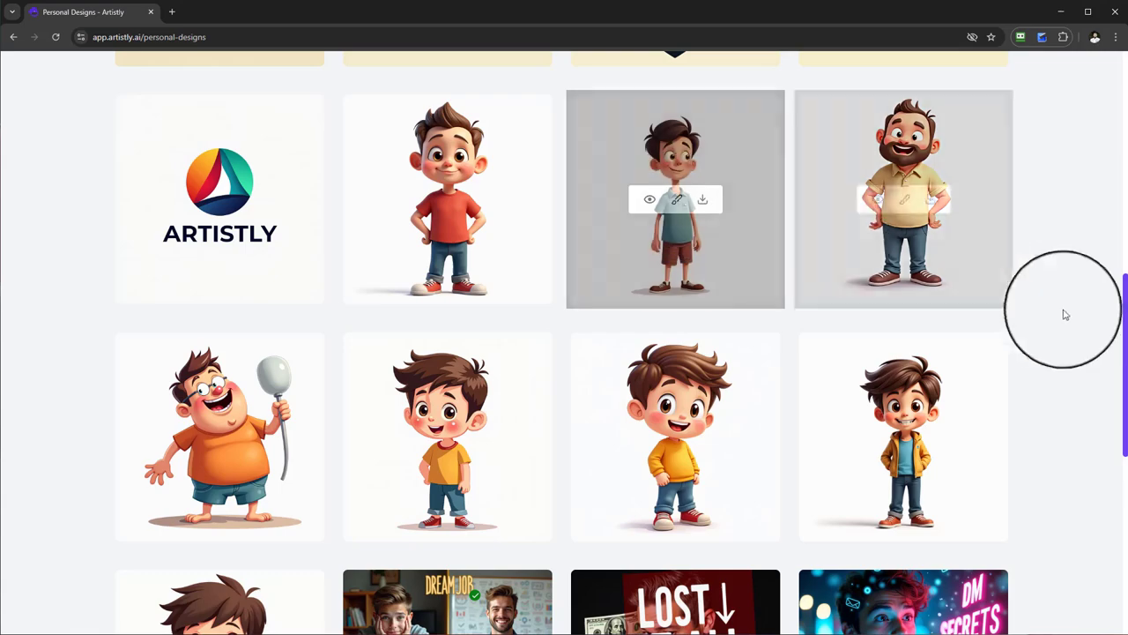
pyautogui.scroll(10, 1032, 316)
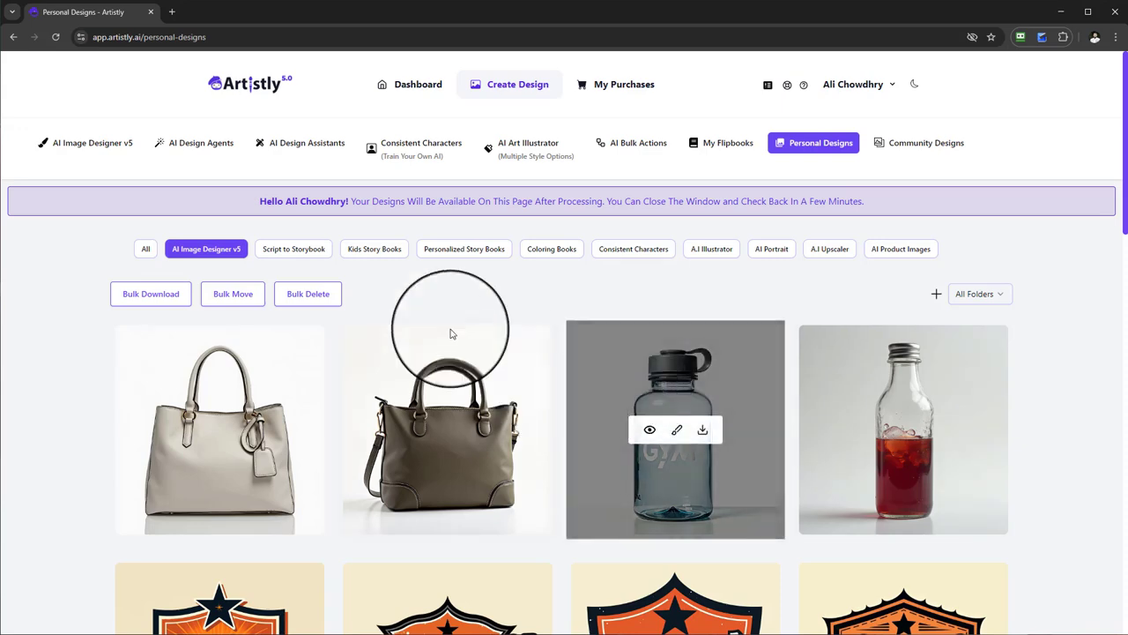
# - Bulk-move the whole first row of bag and bottle designs to the "Client (NAME HERE)" folder, and filter the designs by that folder
pyautogui.click(238, 303)
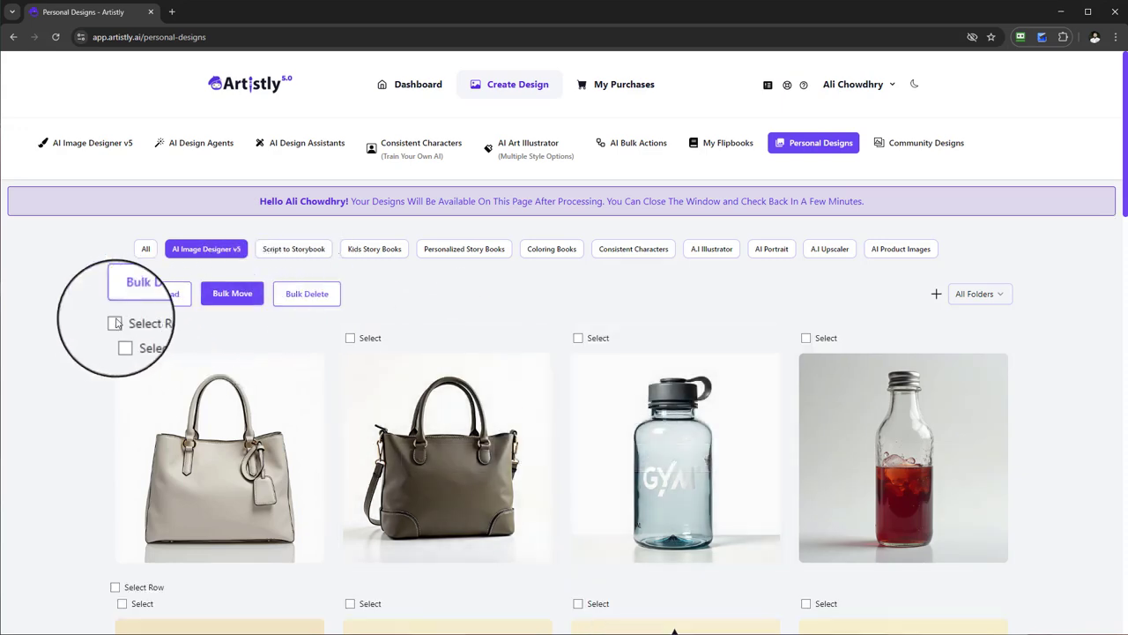
pyautogui.scroll(-2, 799, 329)
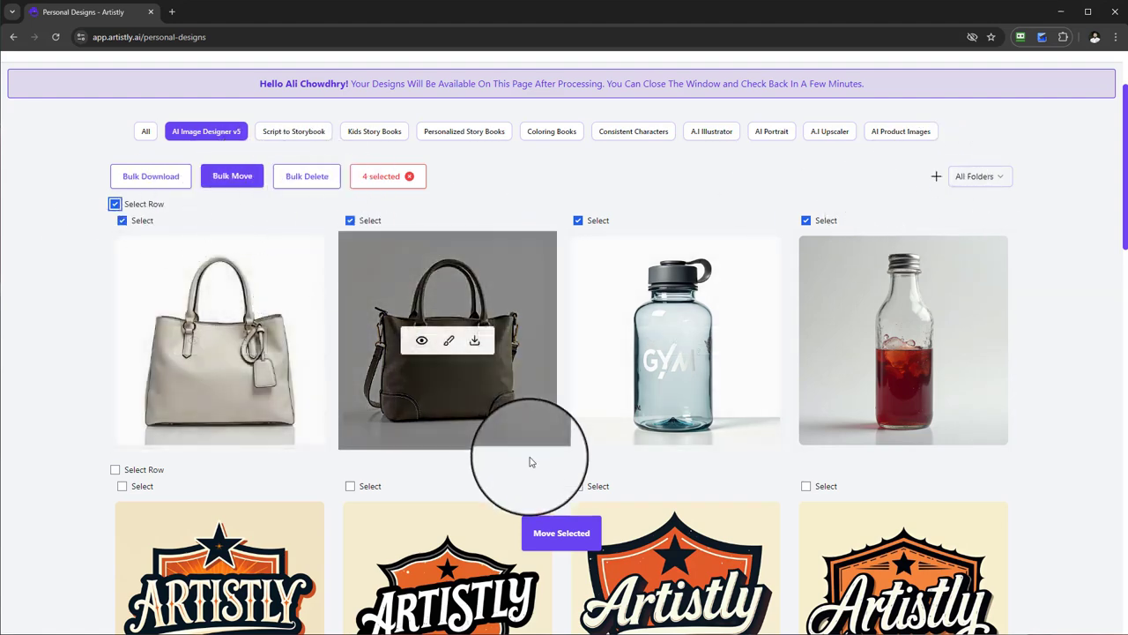
pyautogui.click(565, 533)
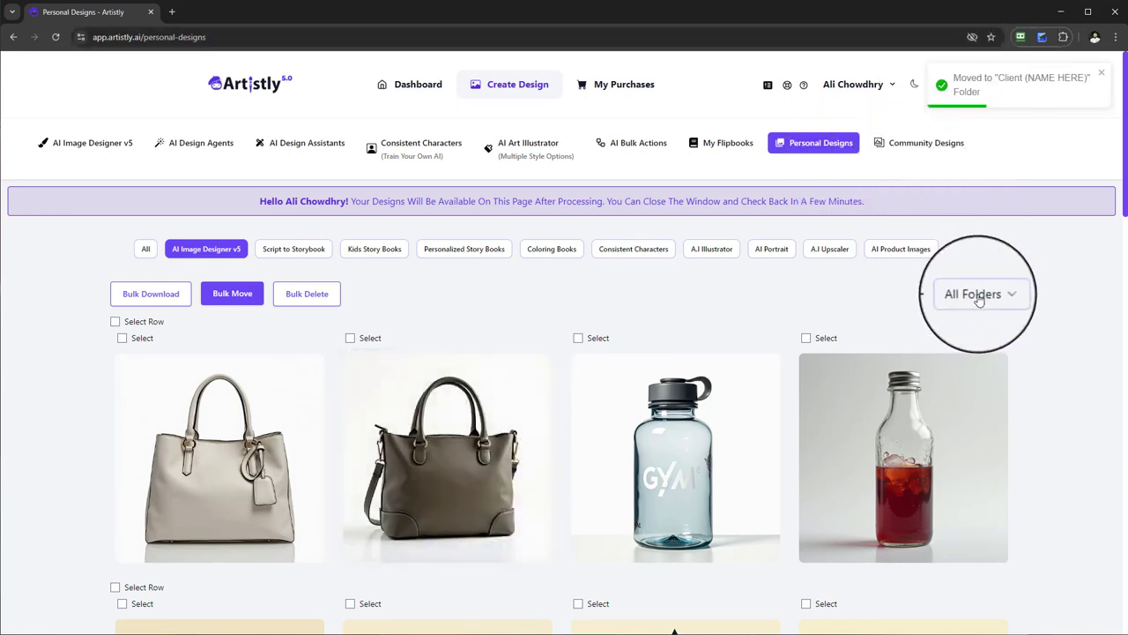
pyautogui.click(978, 297)
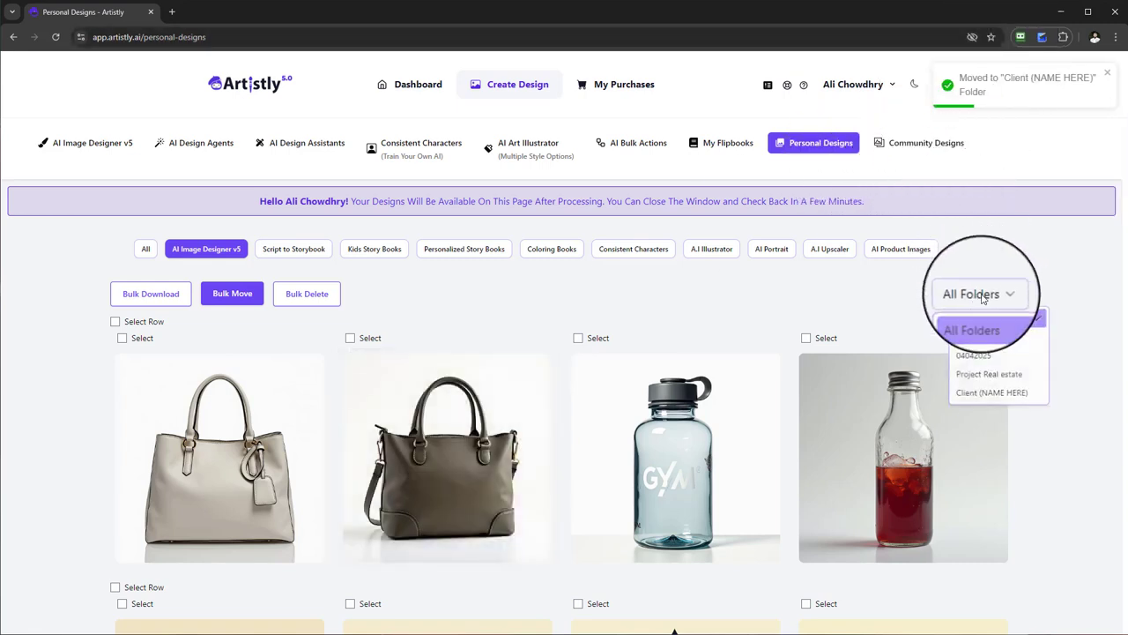
pyautogui.click(979, 392)
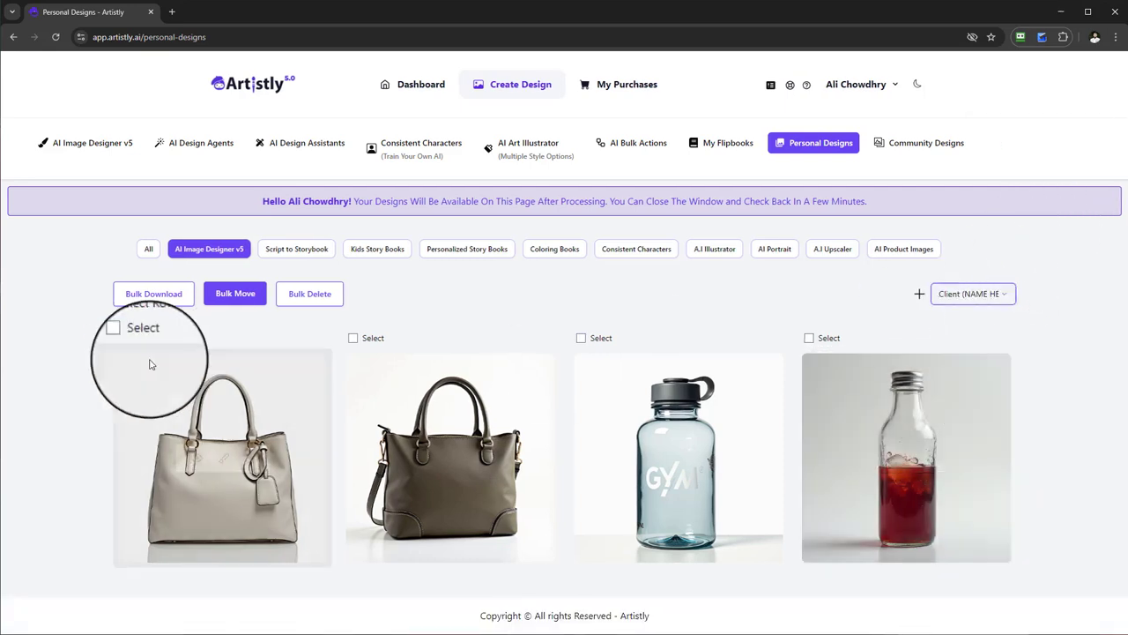